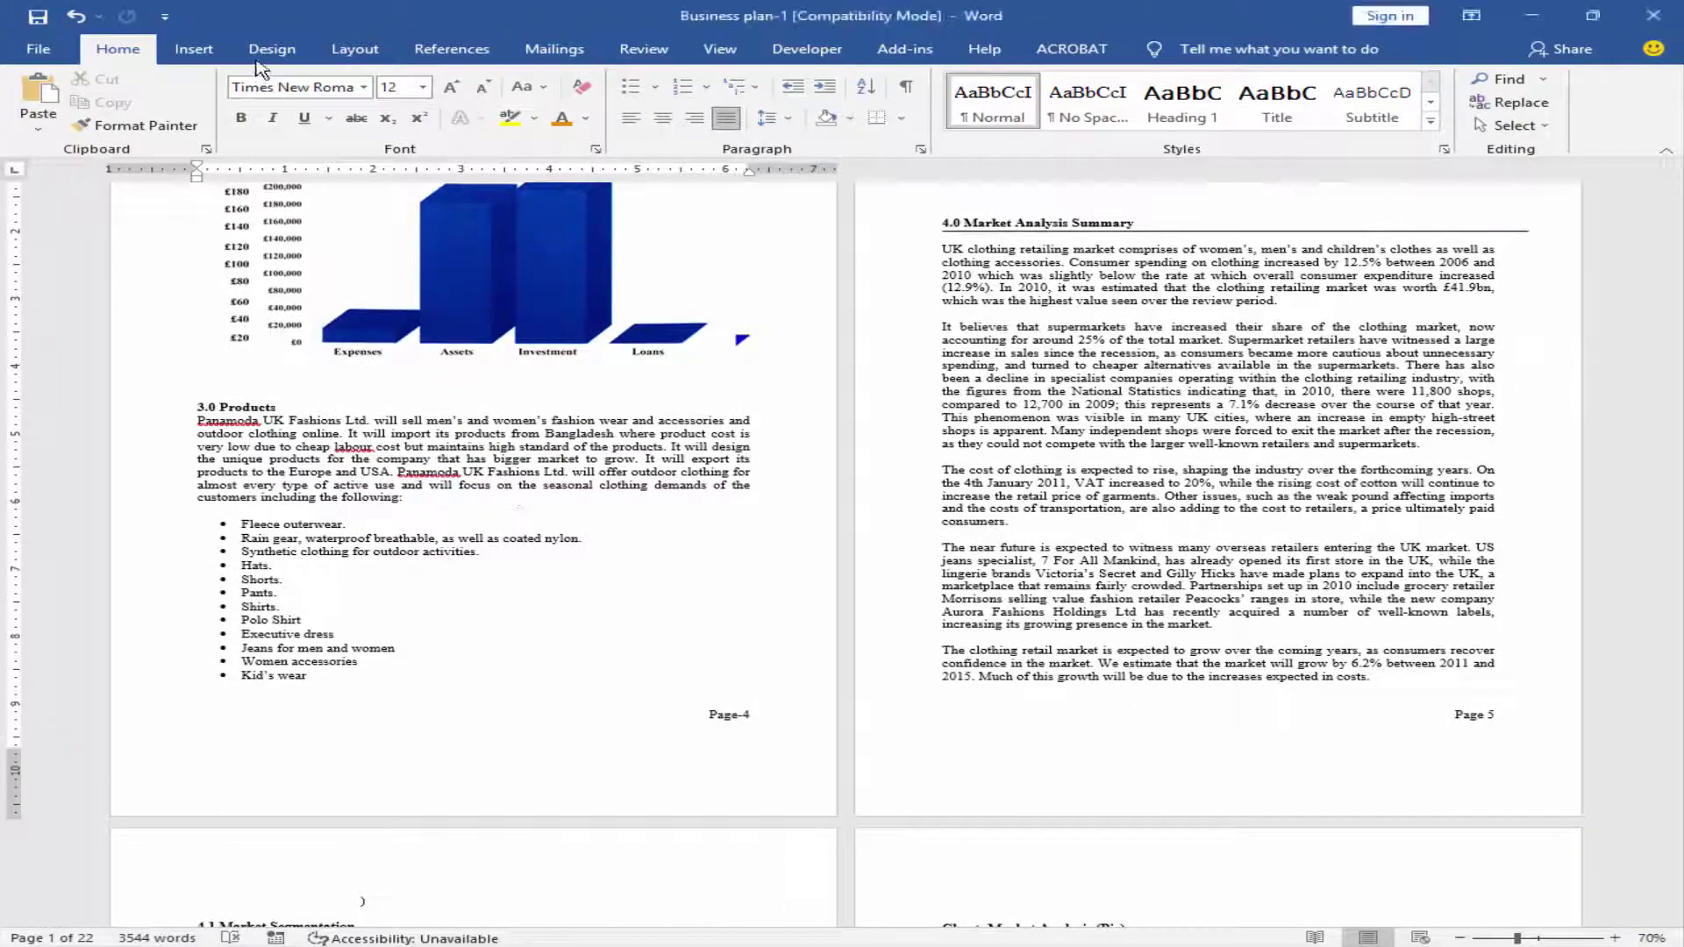
- Open the Custom Watermark settings, choose Picture watermark and start selecting its picture
left_click(188, 62)
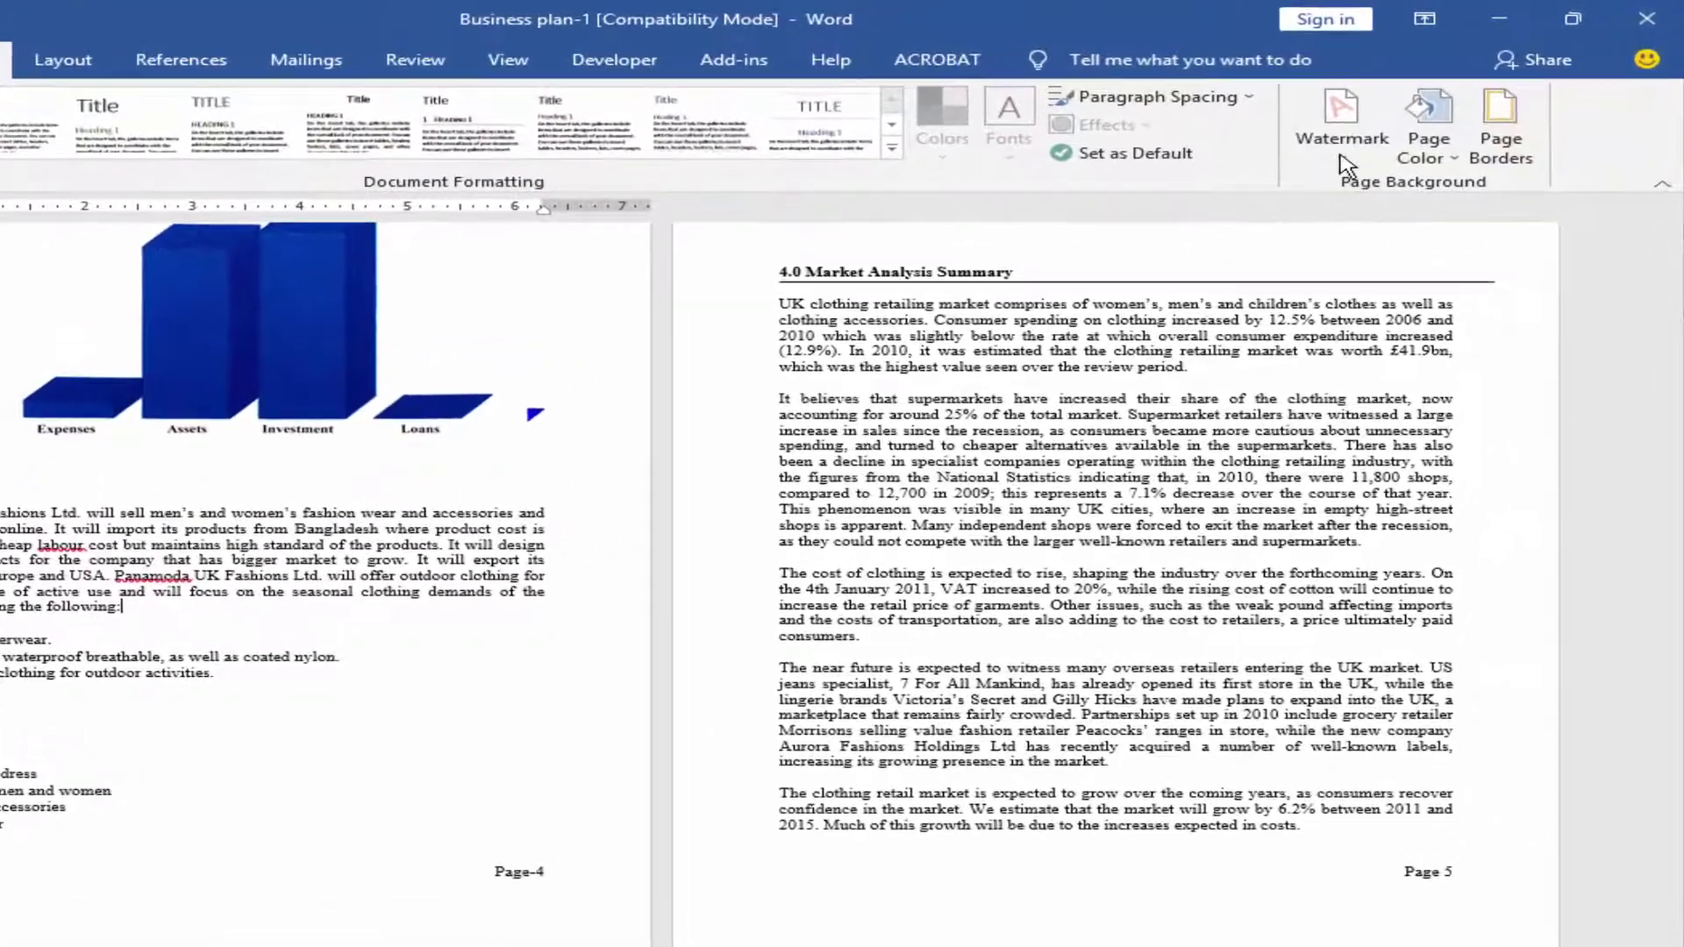
left_click(1407, 100)
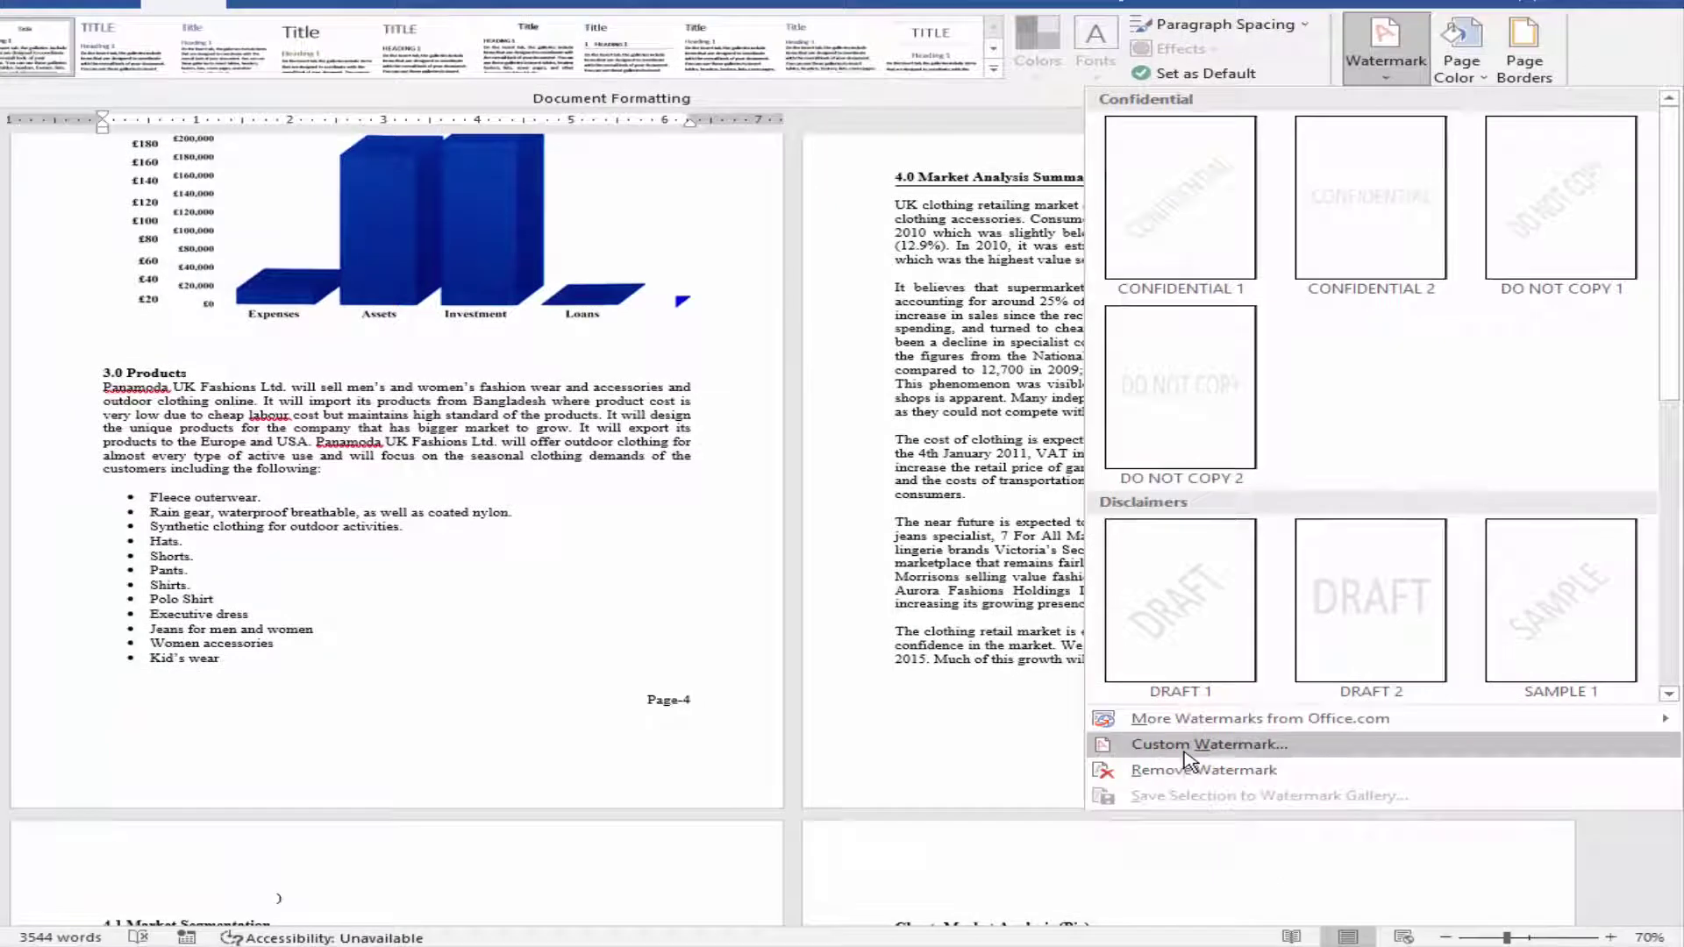
left_click(1195, 747)
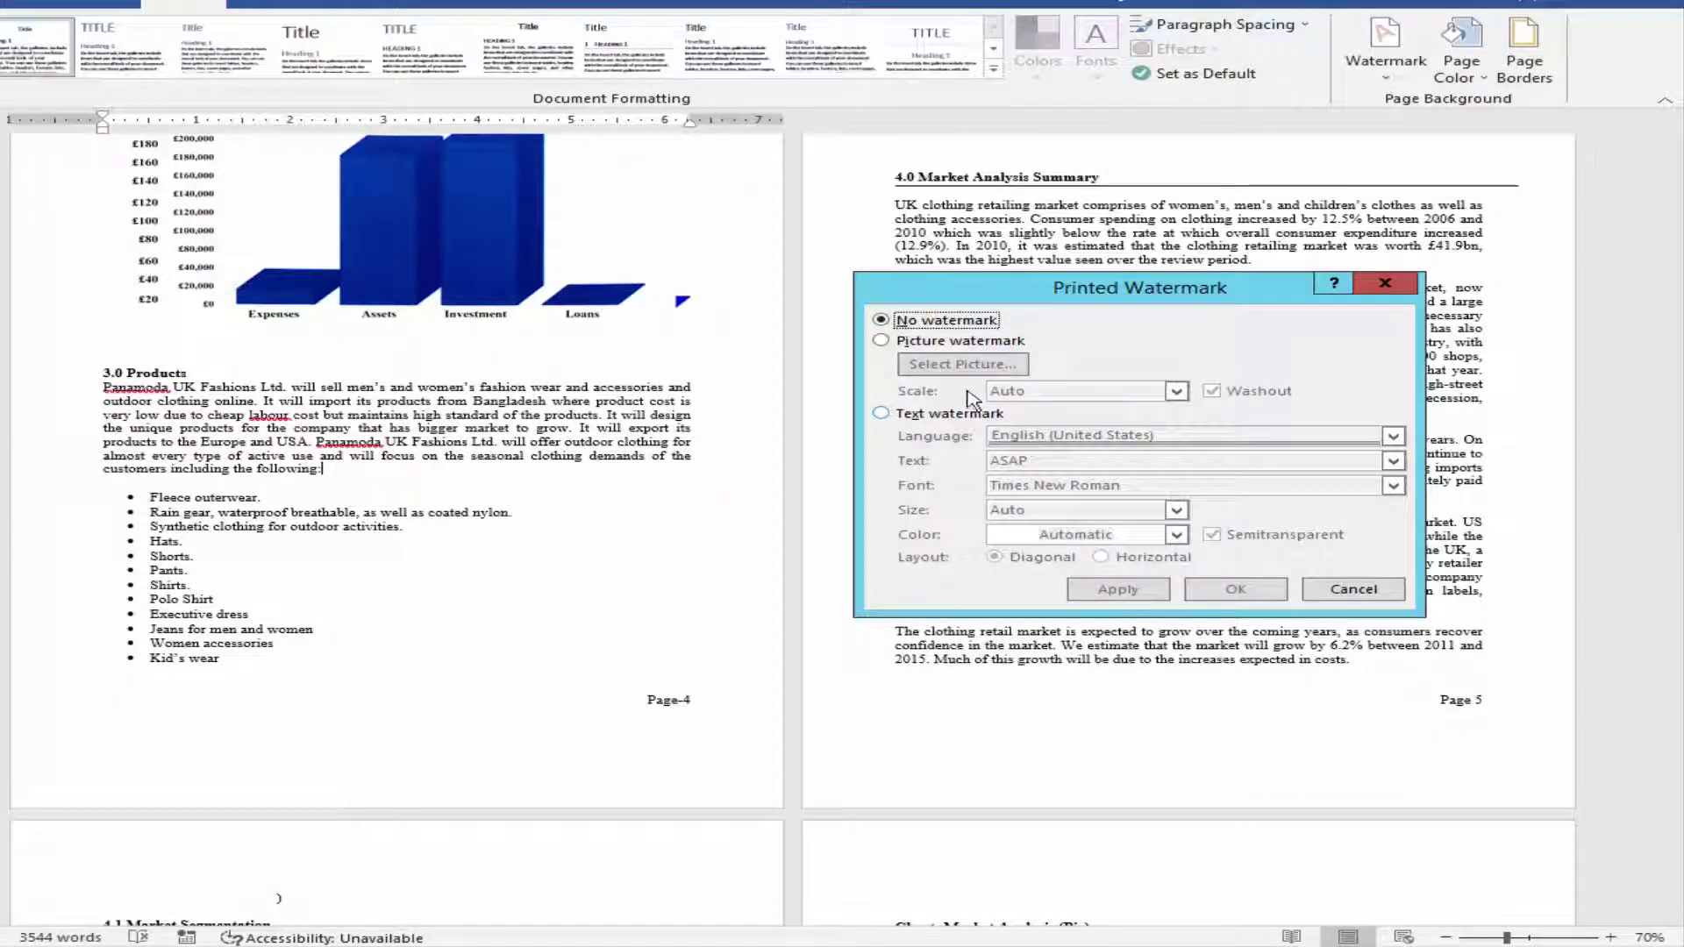
left_click(882, 342)
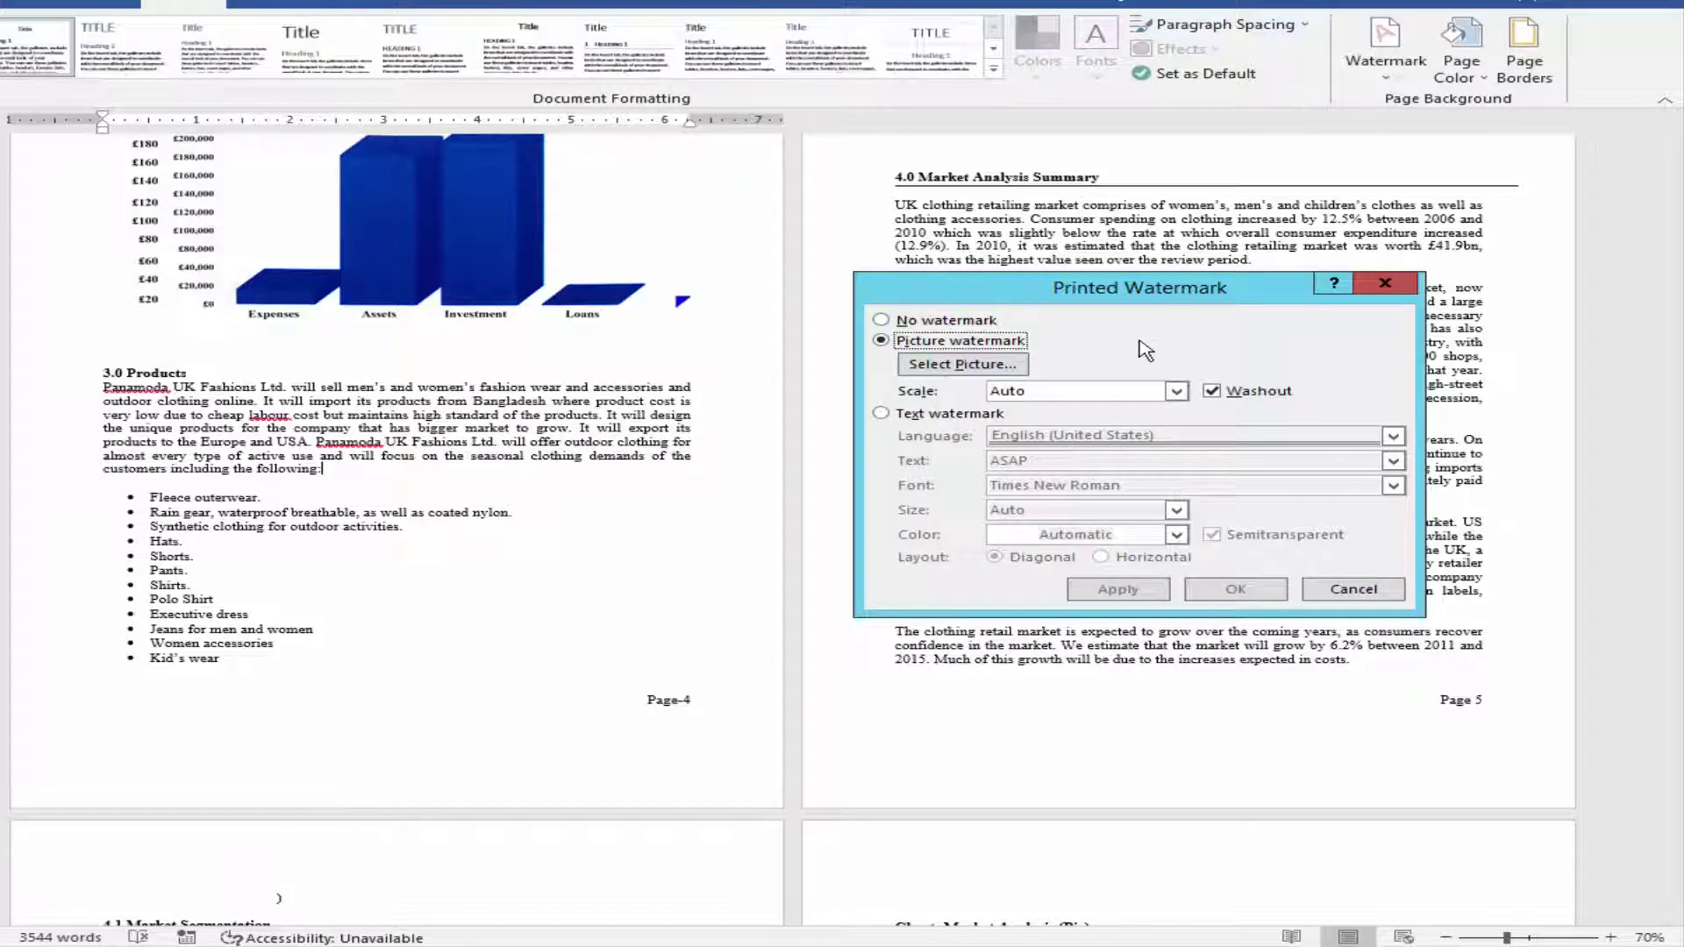
left_click(997, 365)
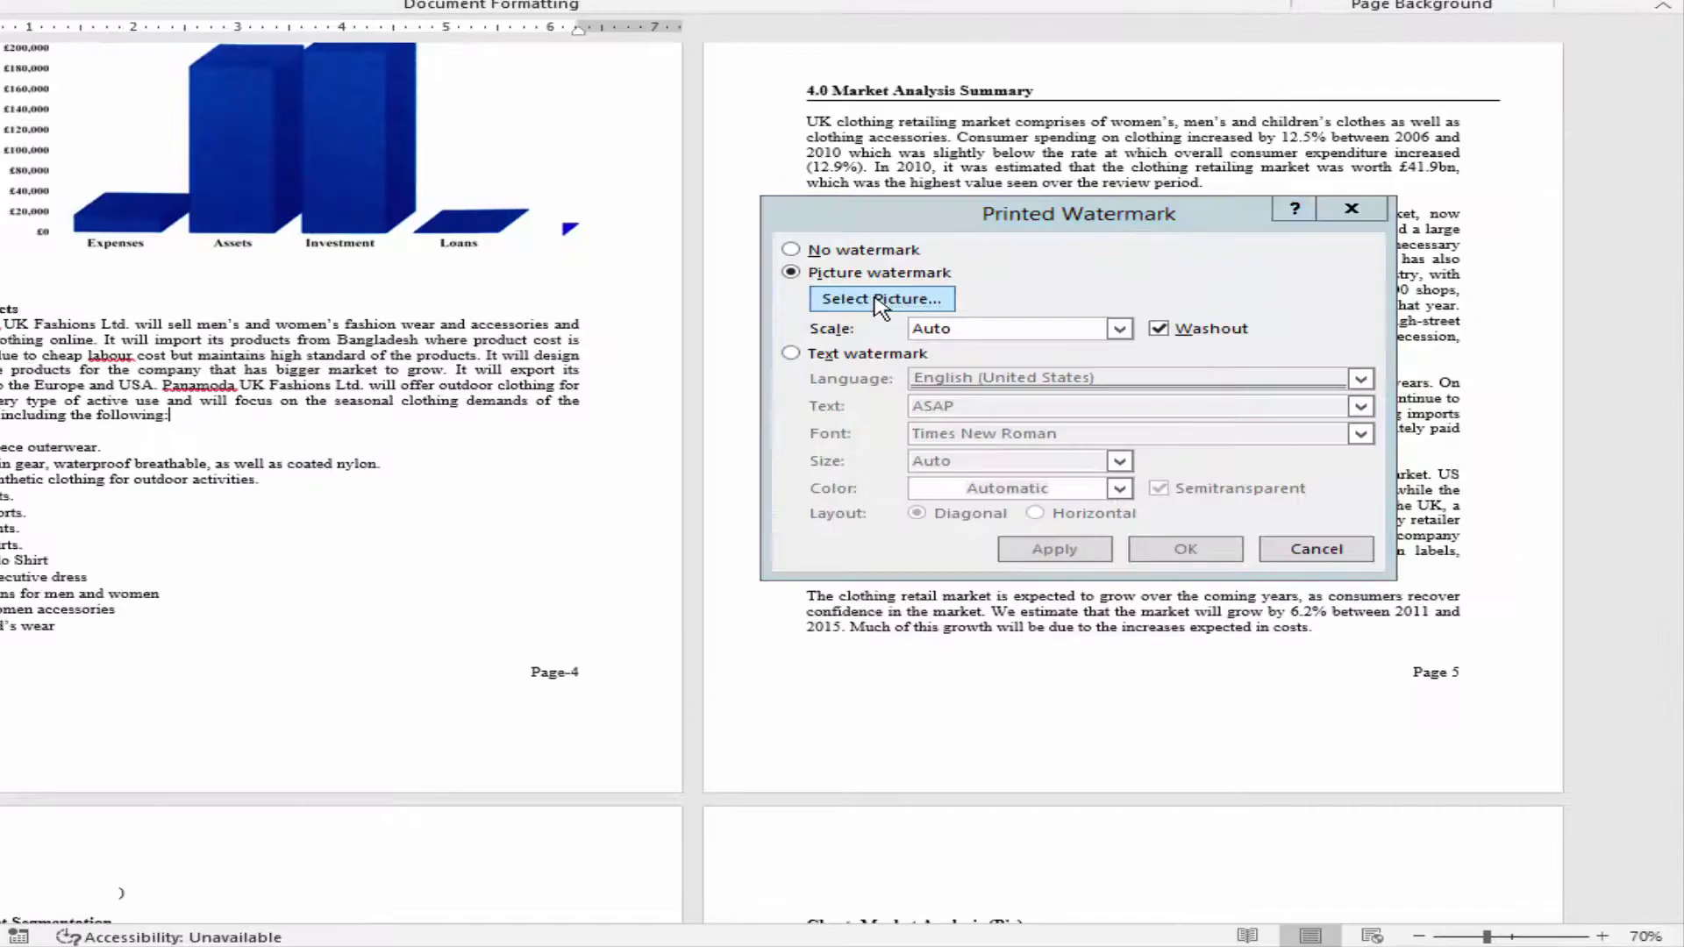
- Insert IMG_2075 from the main image folder as the watermark picture
left_click(867, 119)
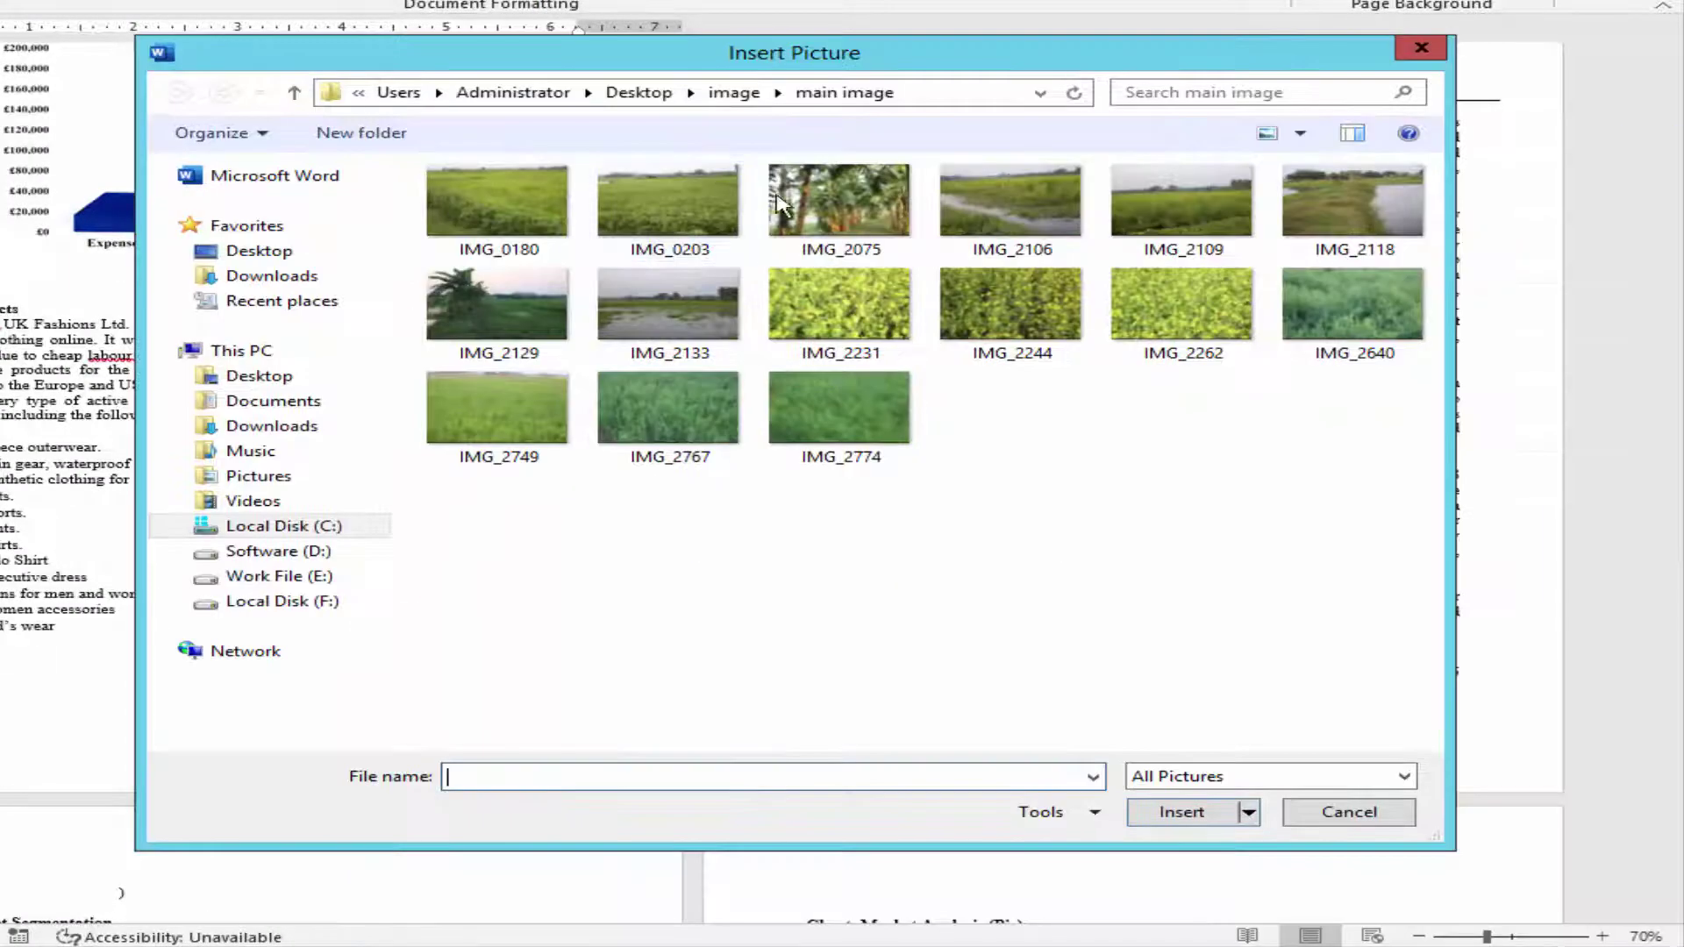
left_click(792, 194)
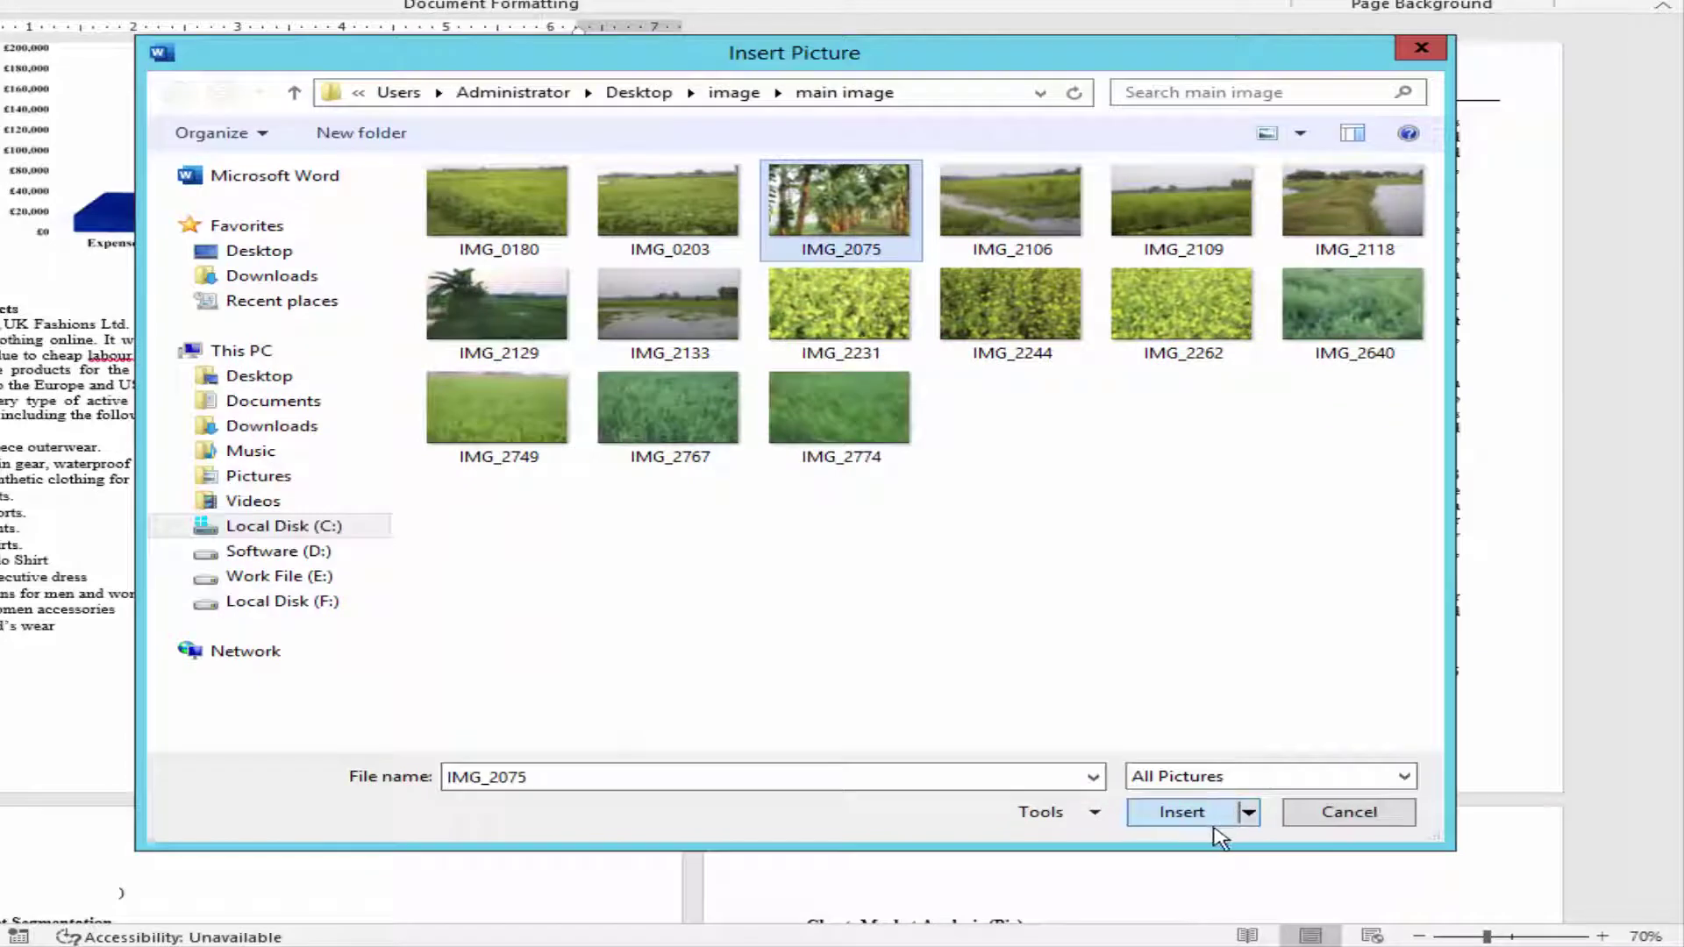
left_click(1180, 812)
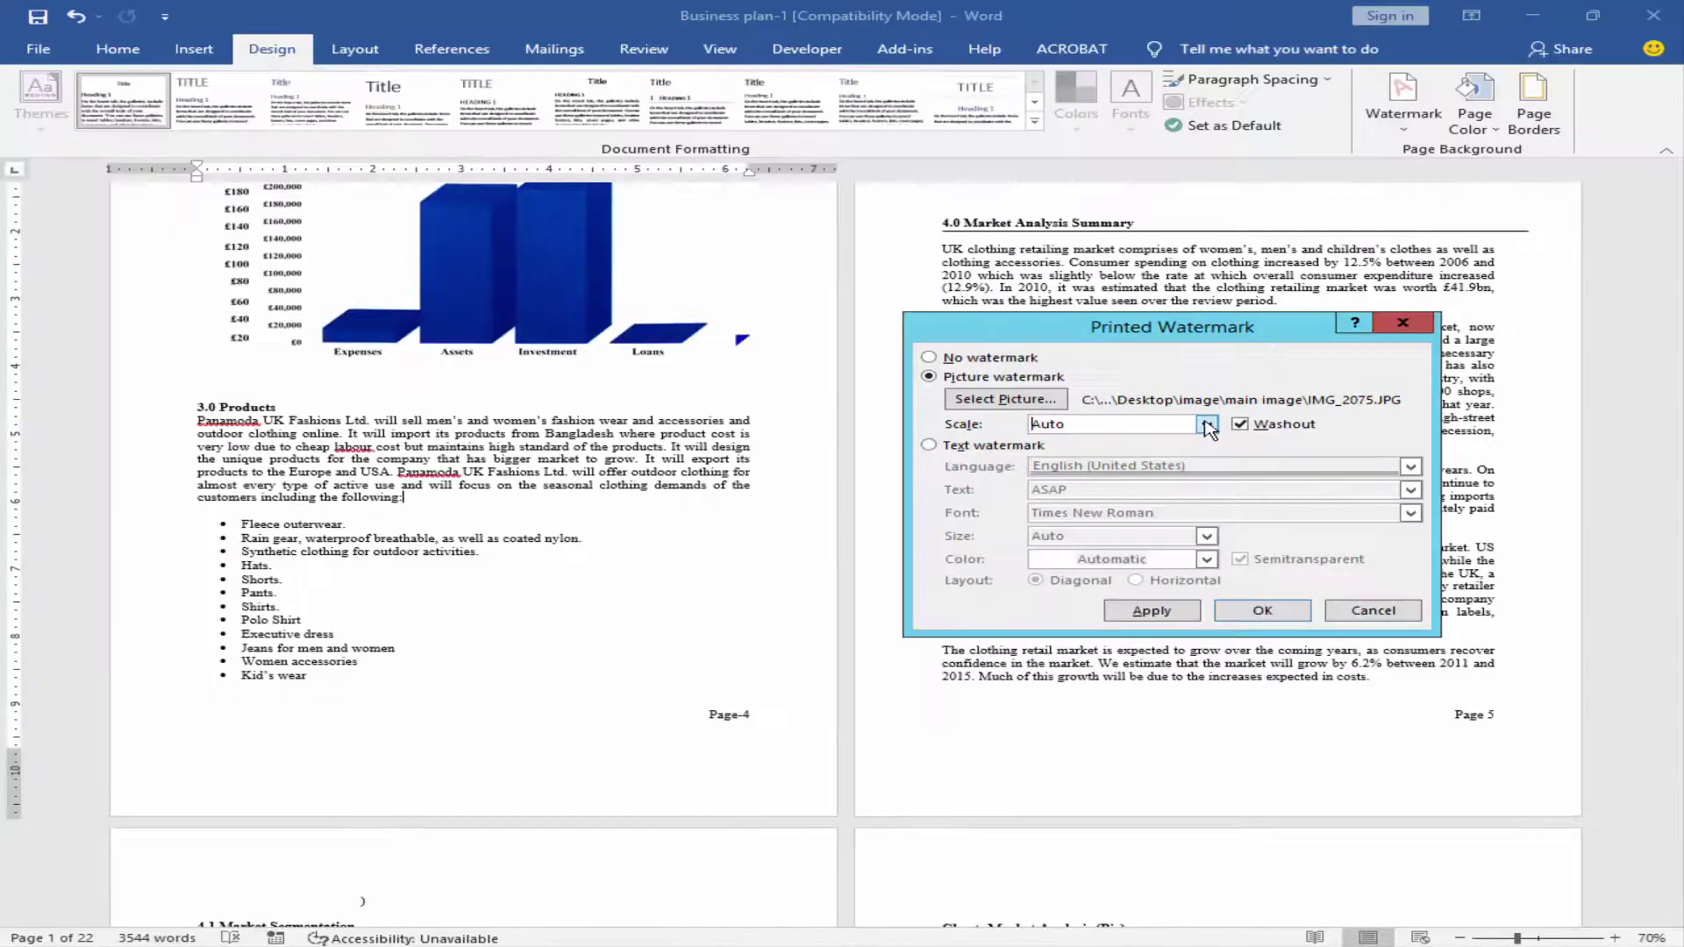
- Set the picture watermark scale to 50% with Washout kept on, then apply it and confirm
left_click(1120, 328)
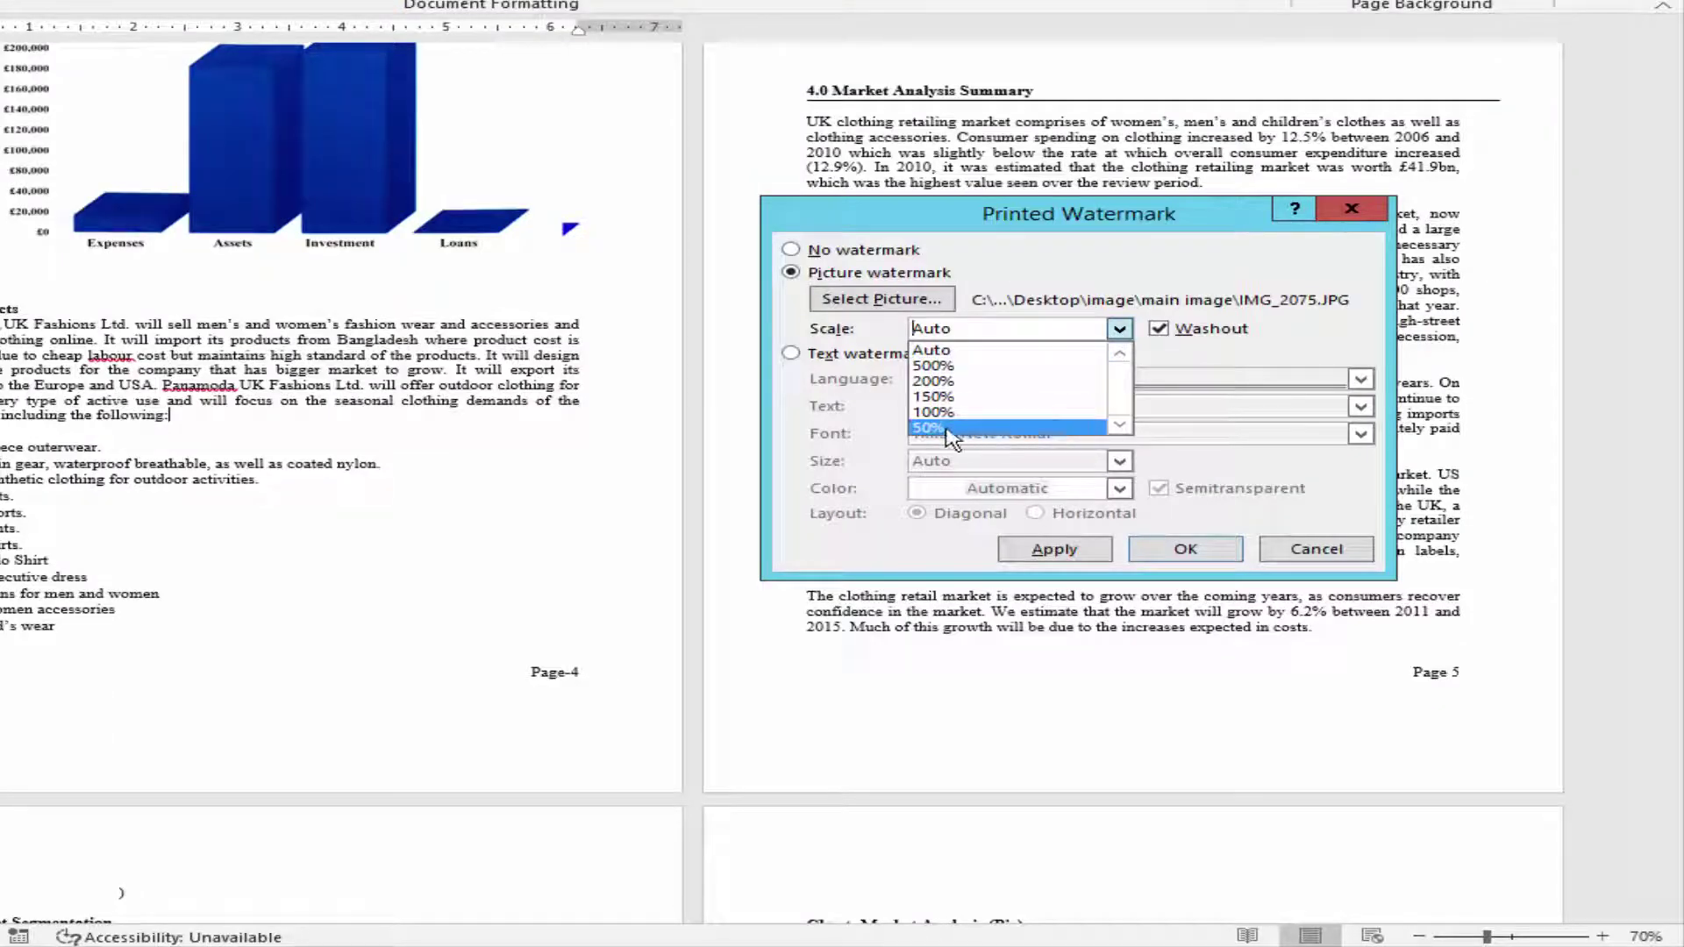
left_click(1061, 428)
left_click(976, 332)
left_click_drag(932, 331, 893, 332)
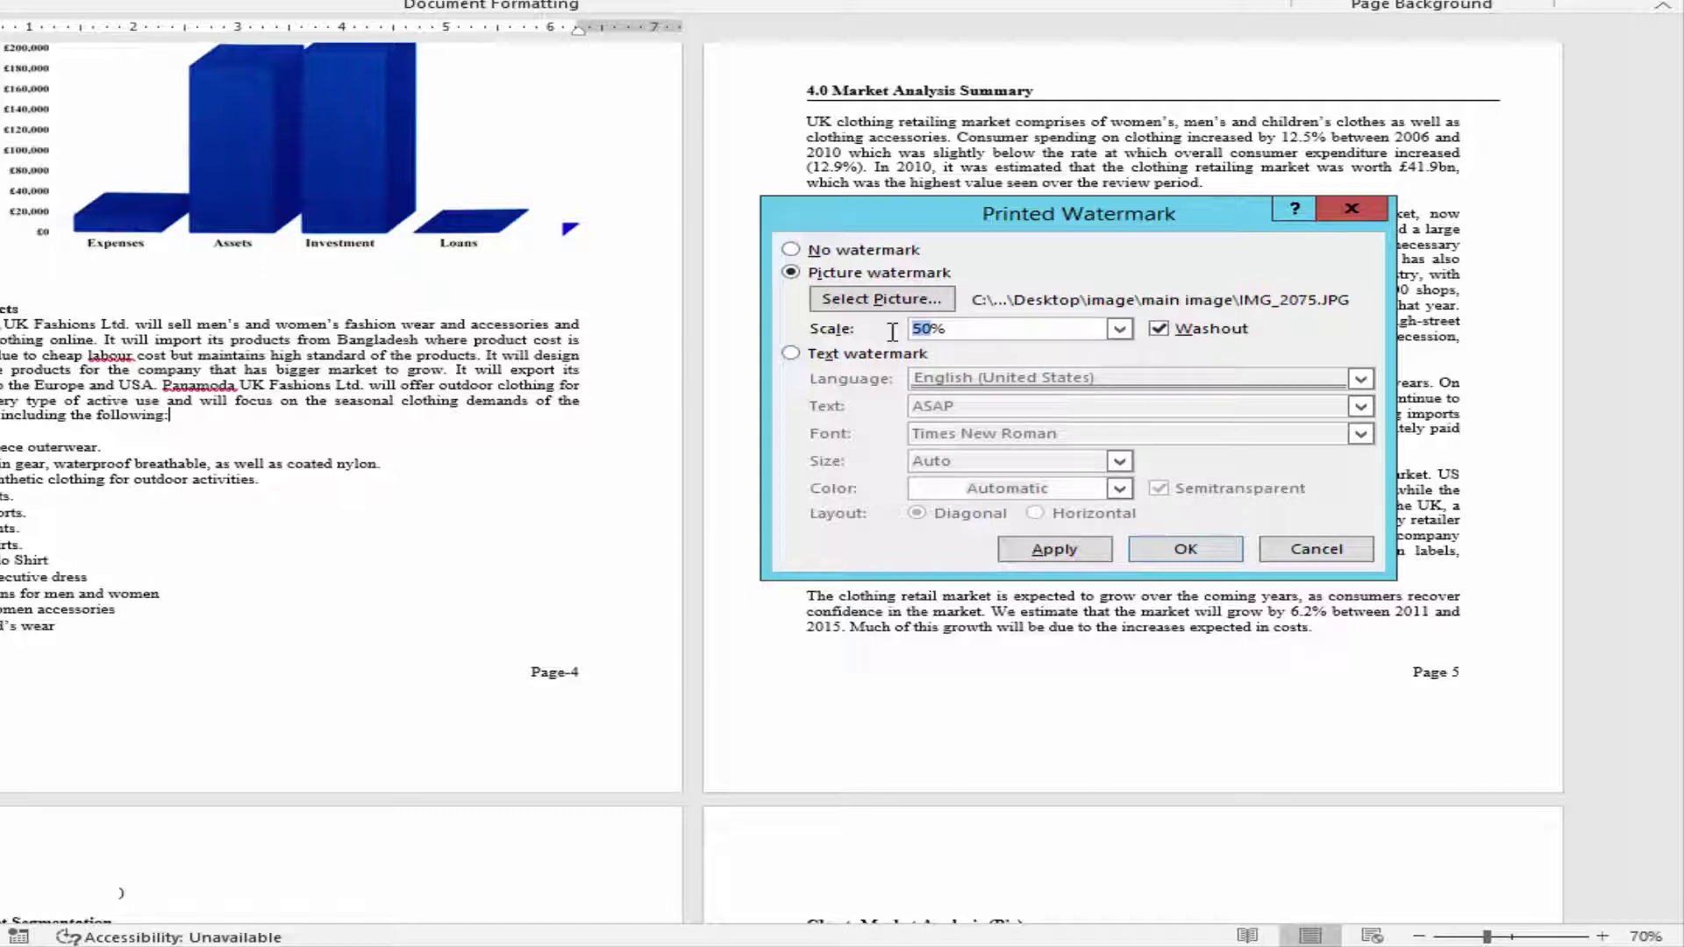
left_click_drag(932, 327, 896, 331)
left_click(1166, 551)
left_click(1186, 550)
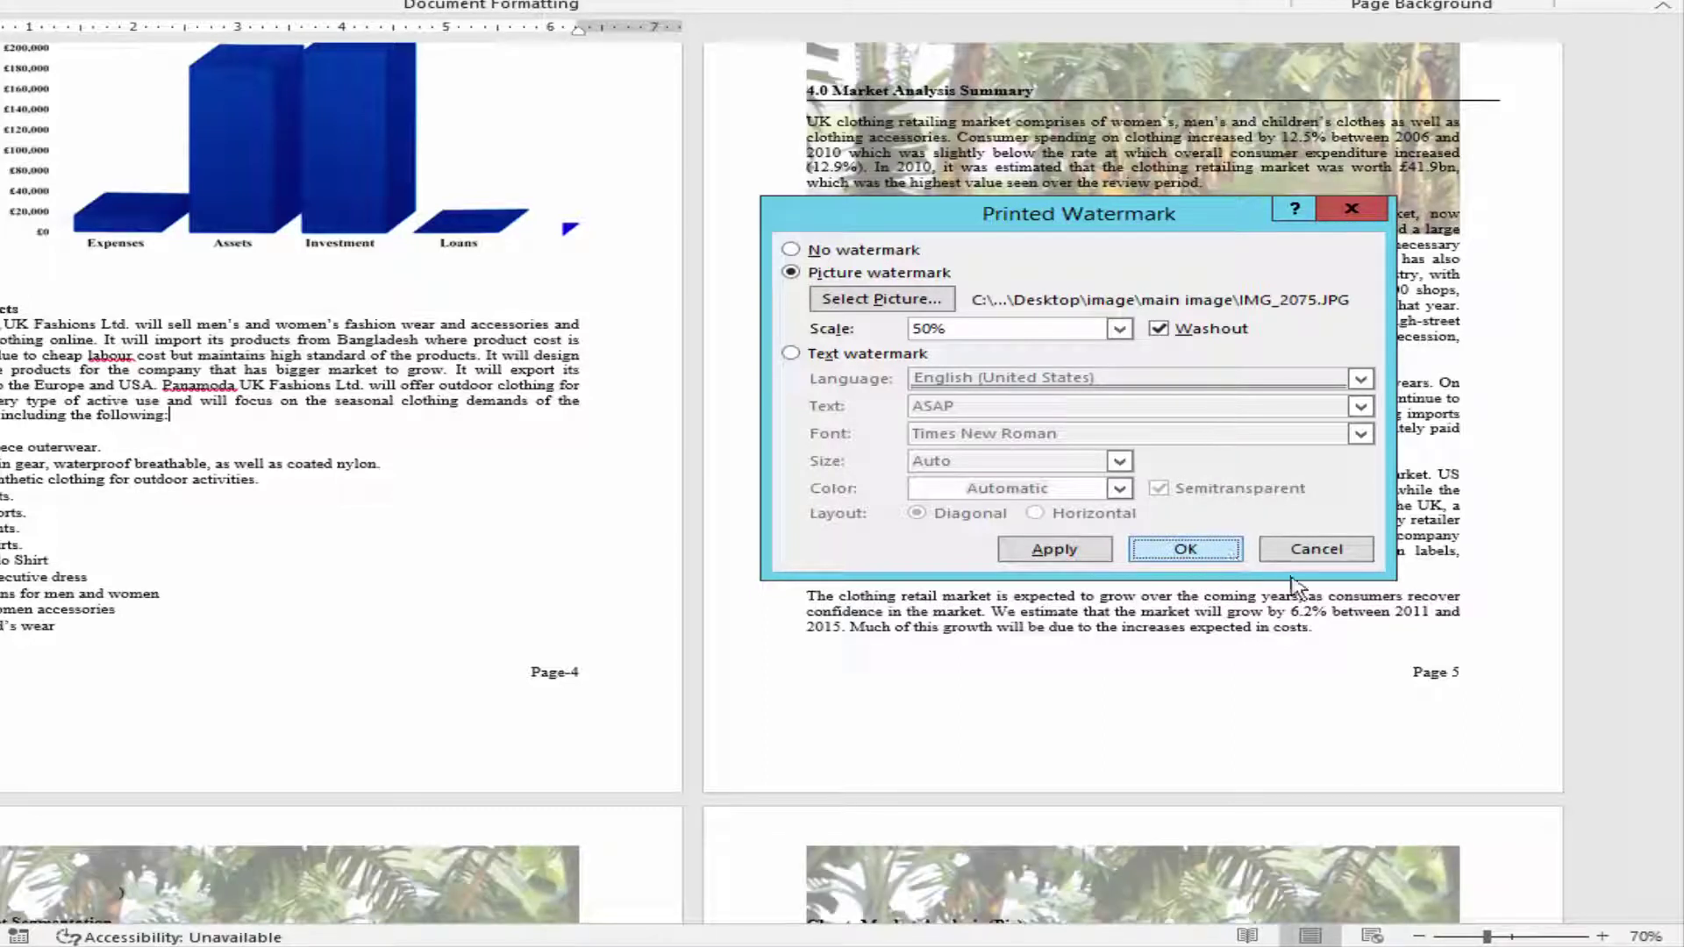
left_click(1186, 549)
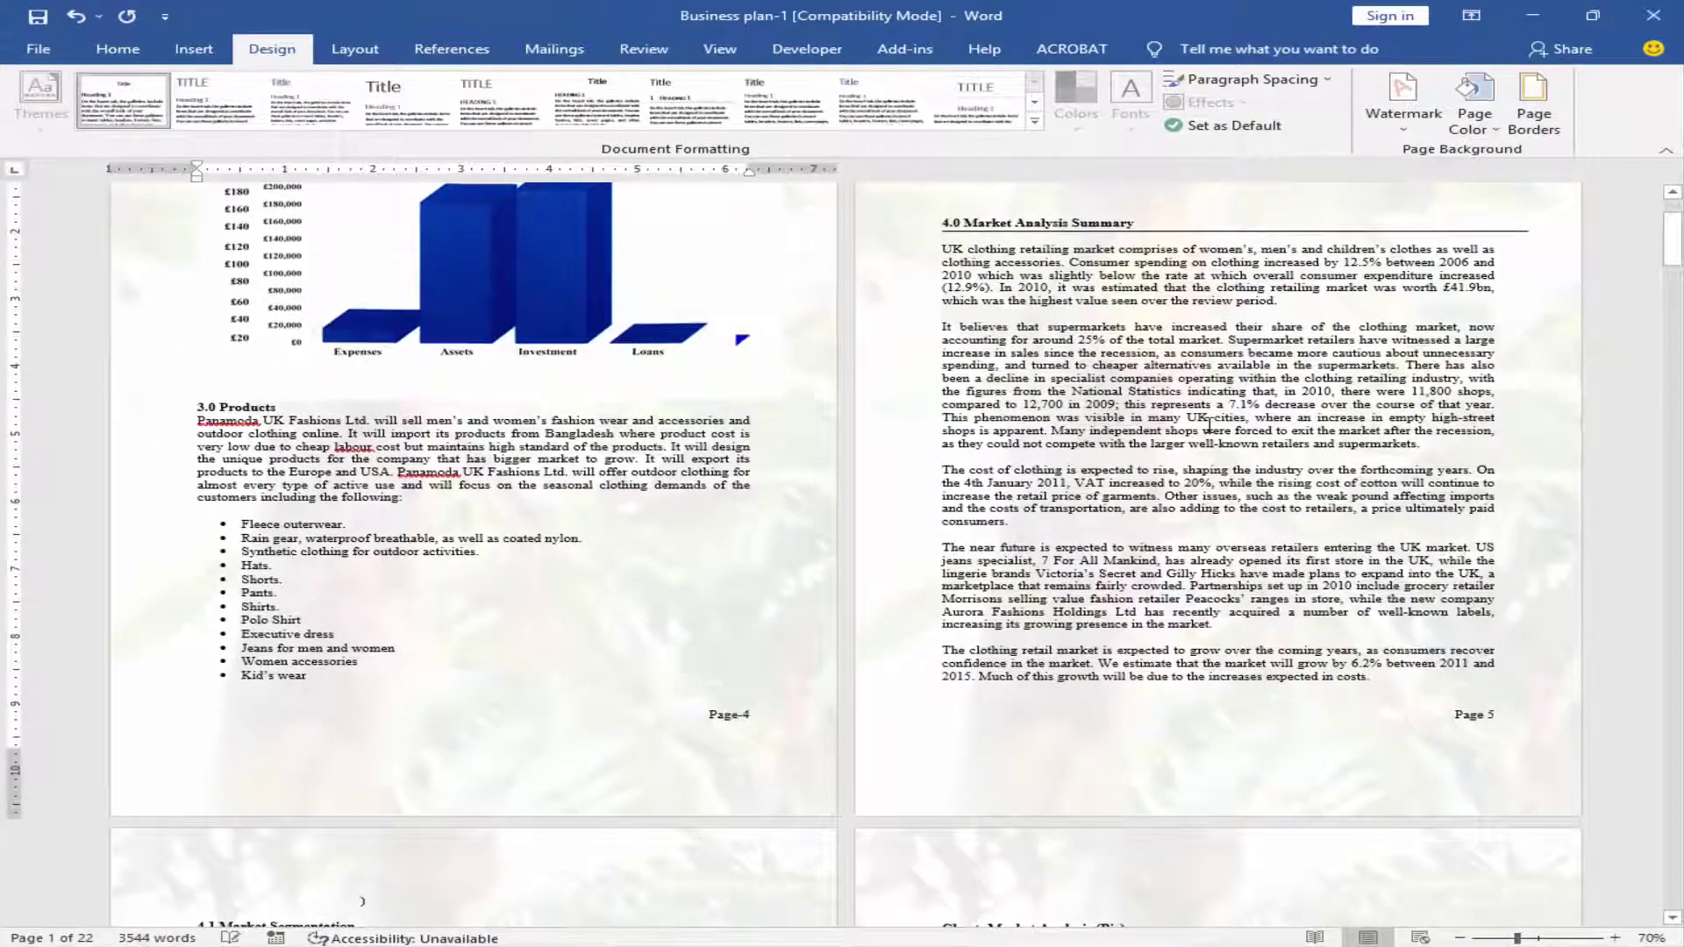
- Scroll through the business plan pages to check the IMG_2075 watermark
scroll(1208, 425, "up", 2)
left_click(1208, 428)
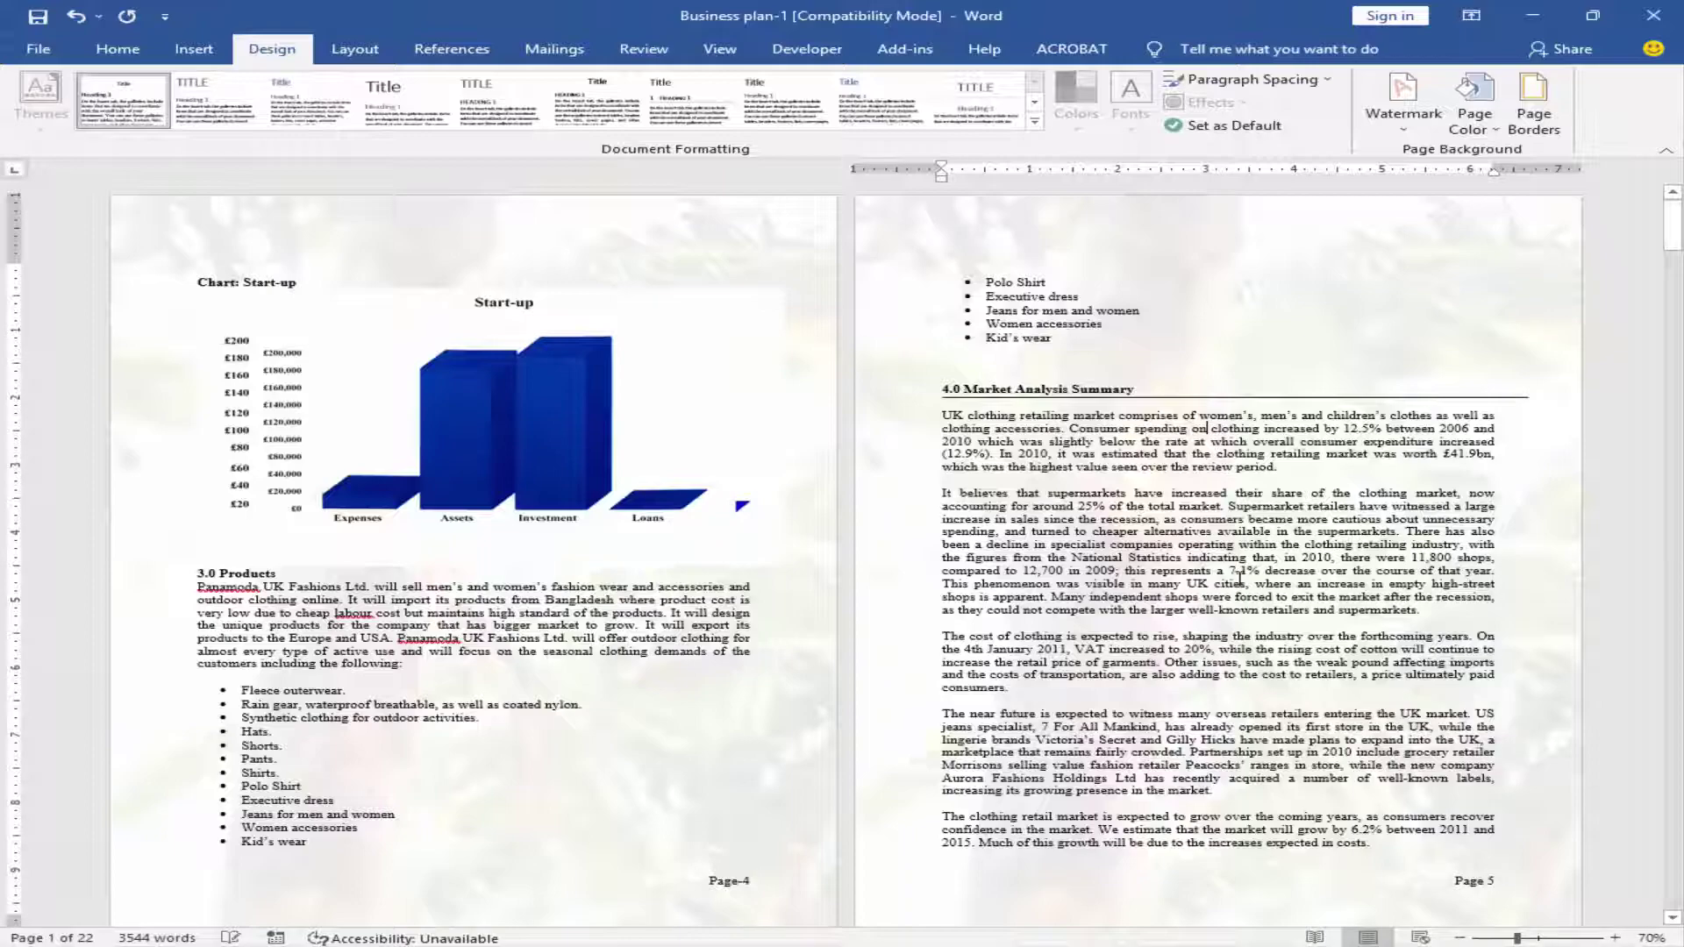
scroll(1239, 576, "down", 15)
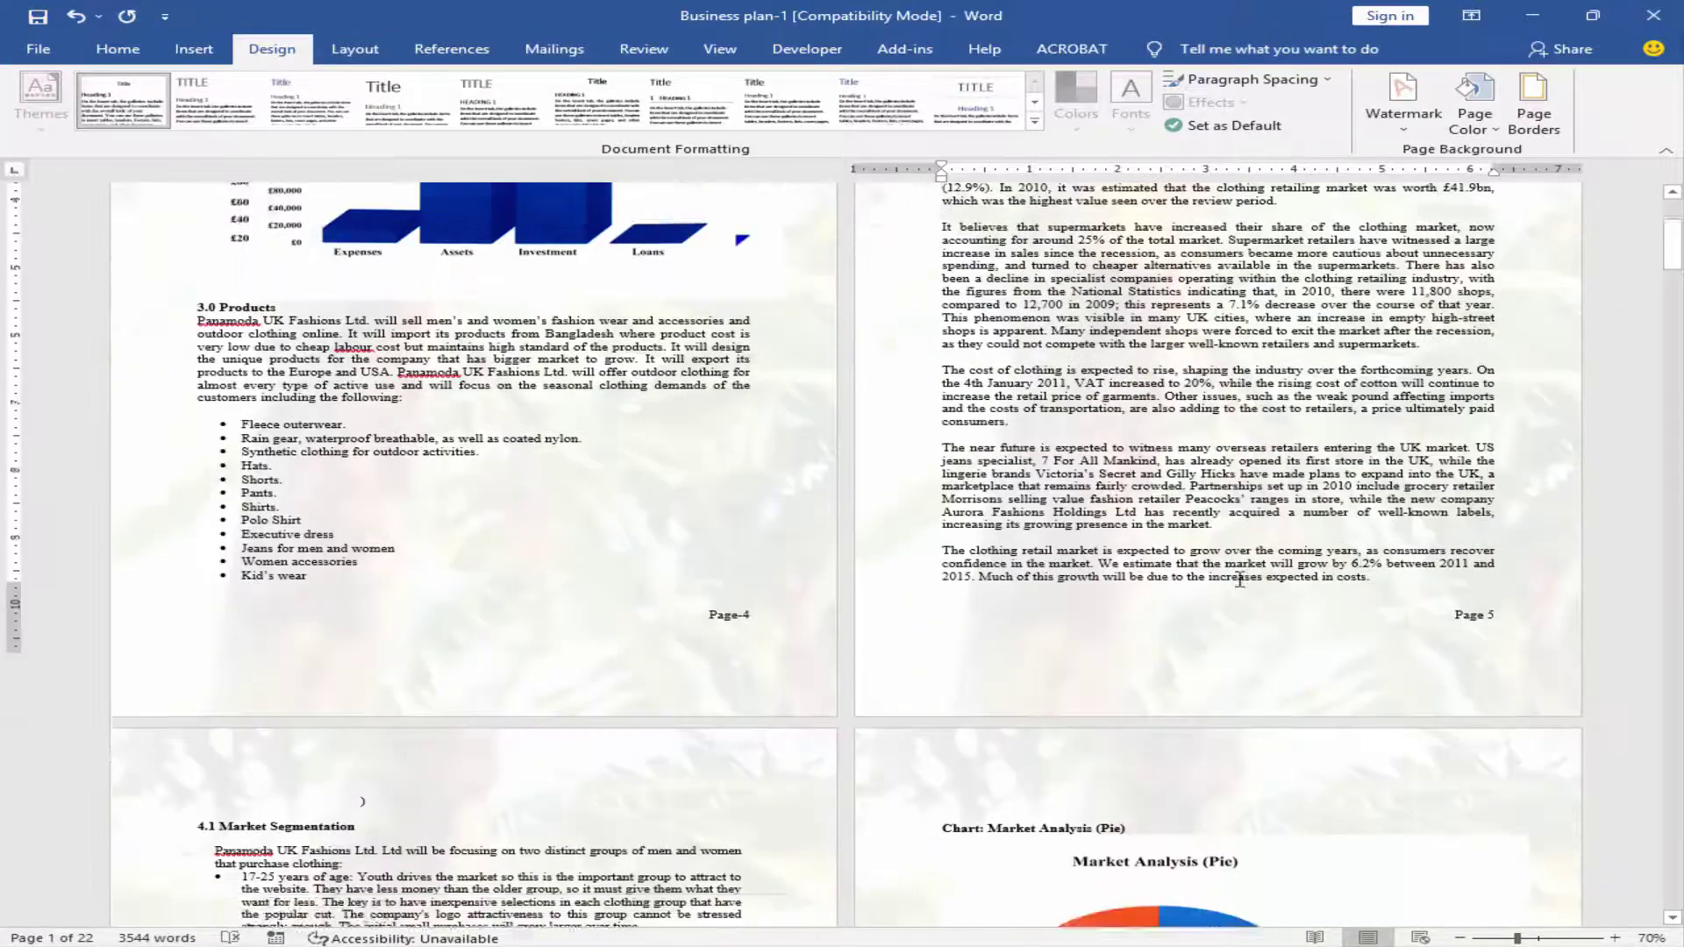
scroll(1241, 580, "down", 12)
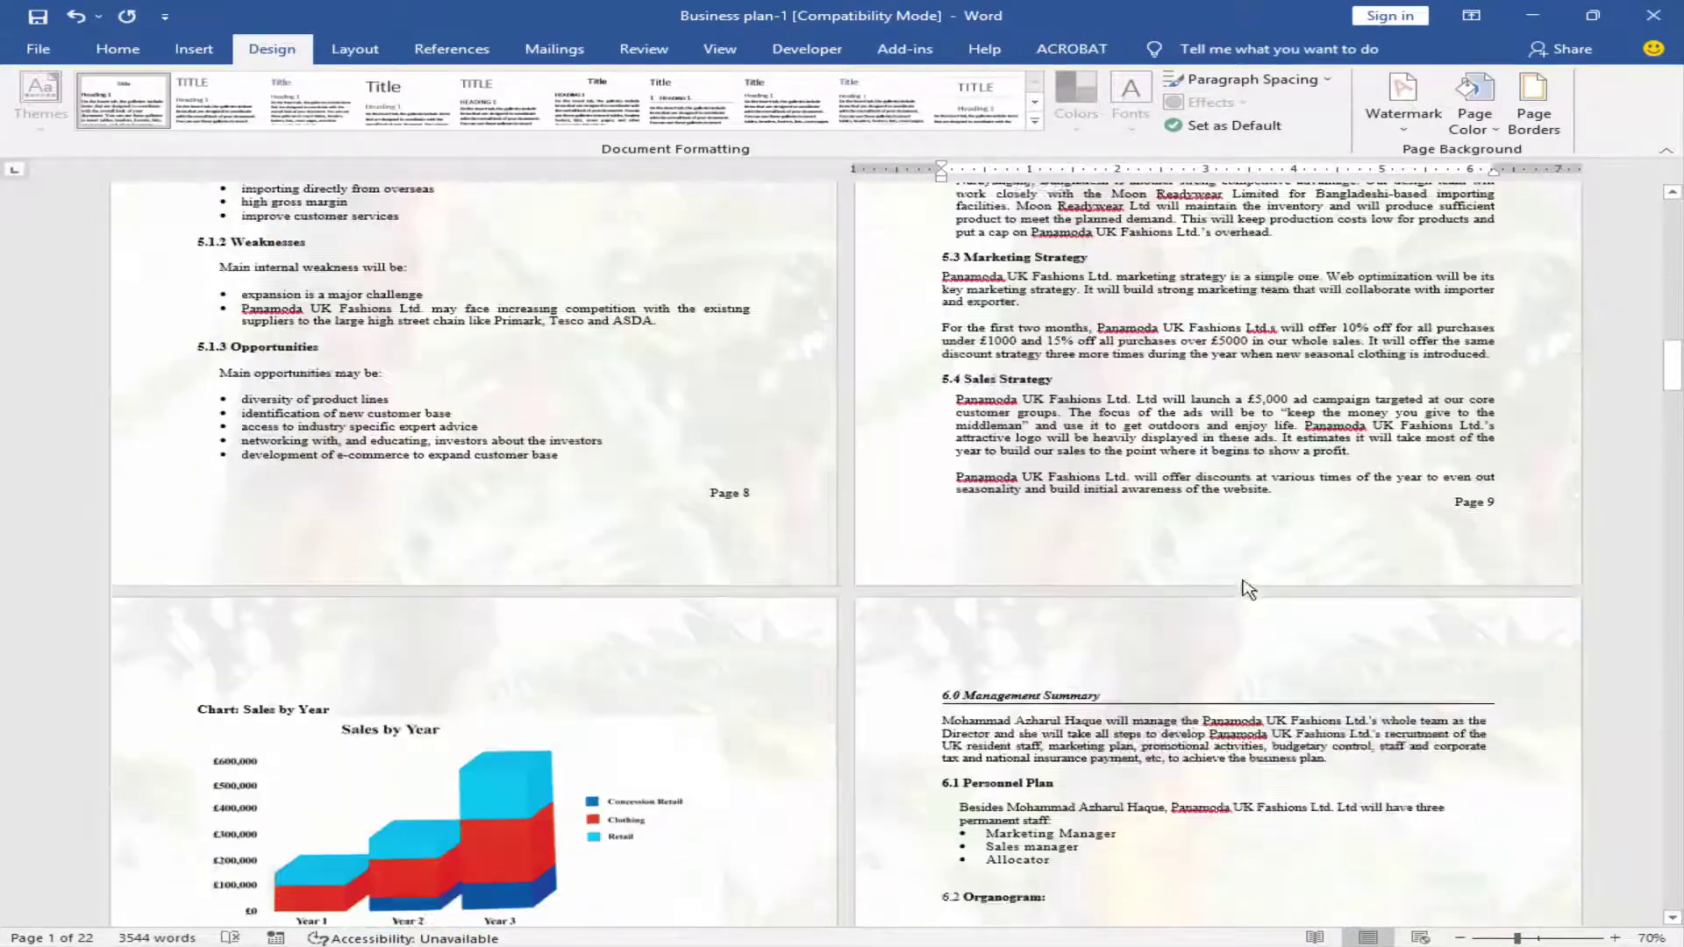
scroll(1249, 579, "down", 7)
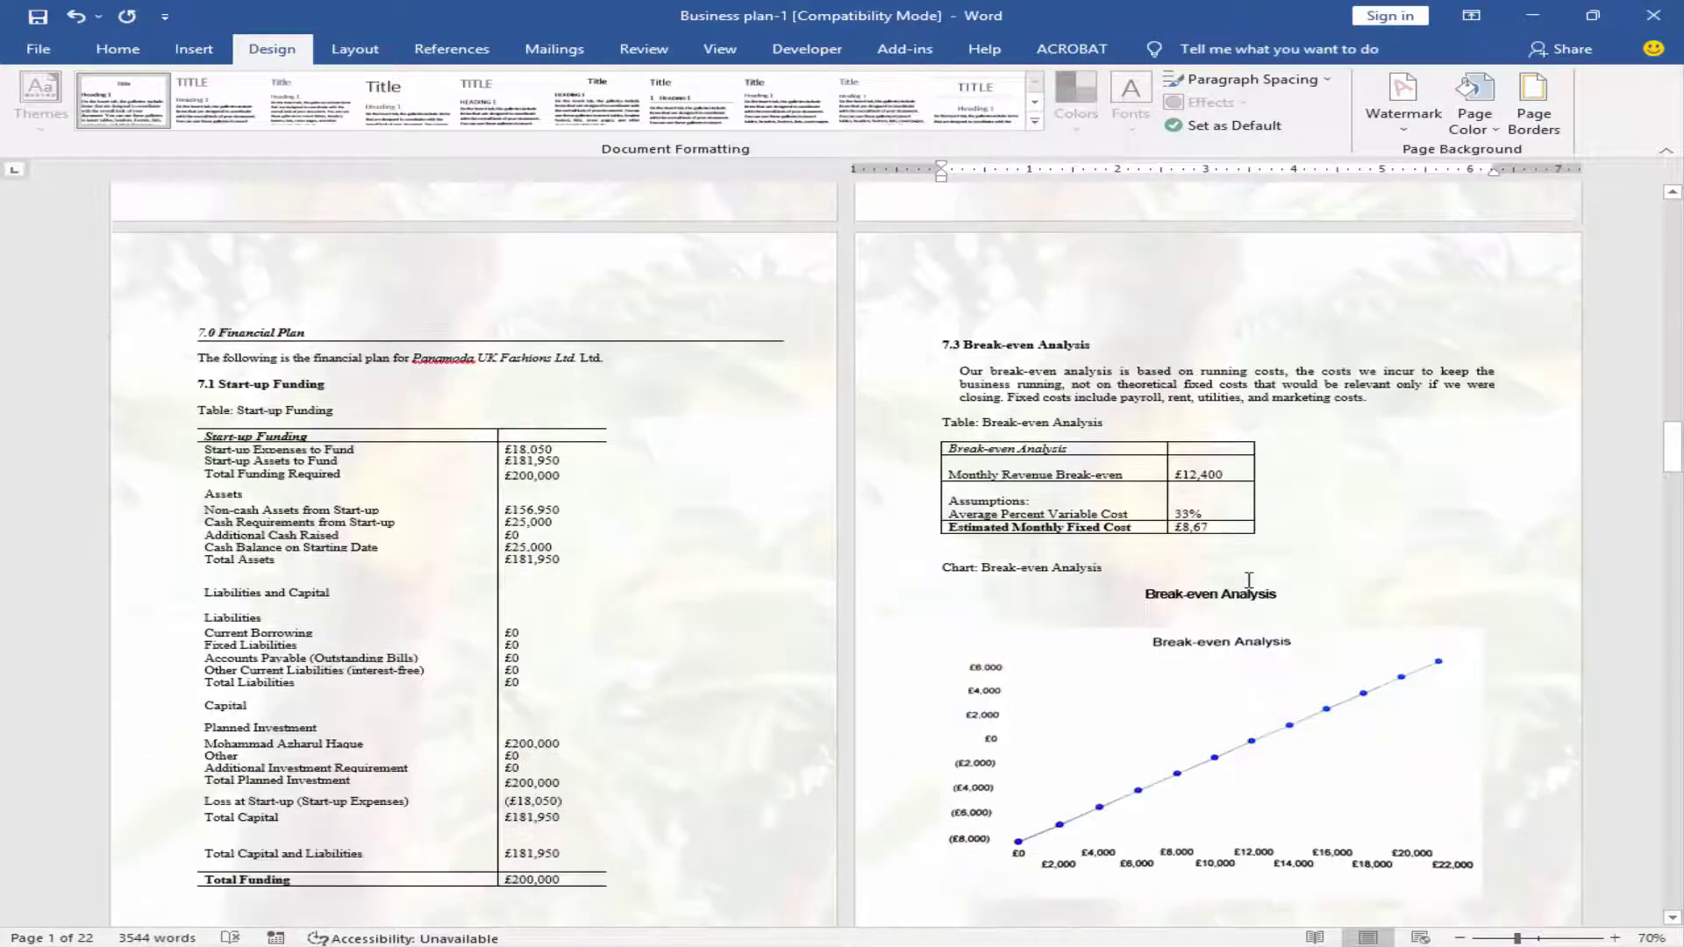
scroll(1249, 579, "up", 7)
scroll(1249, 580, "up", 1)
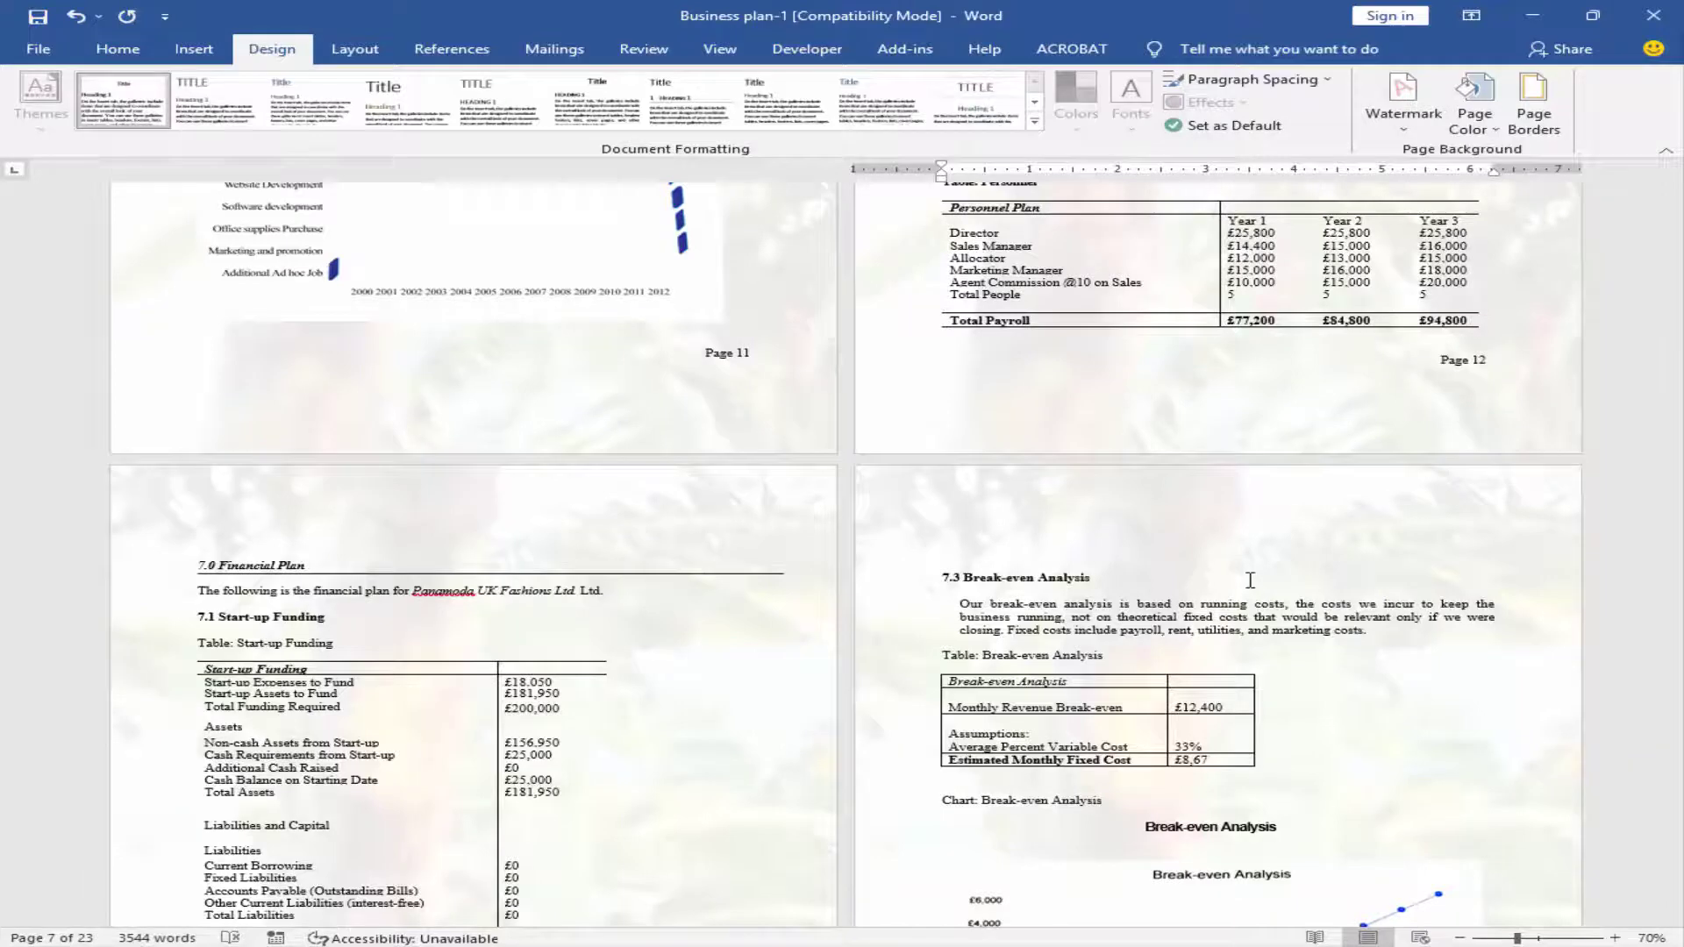
scroll(1249, 580, "down", 1)
scroll(1250, 580, "up", 3)
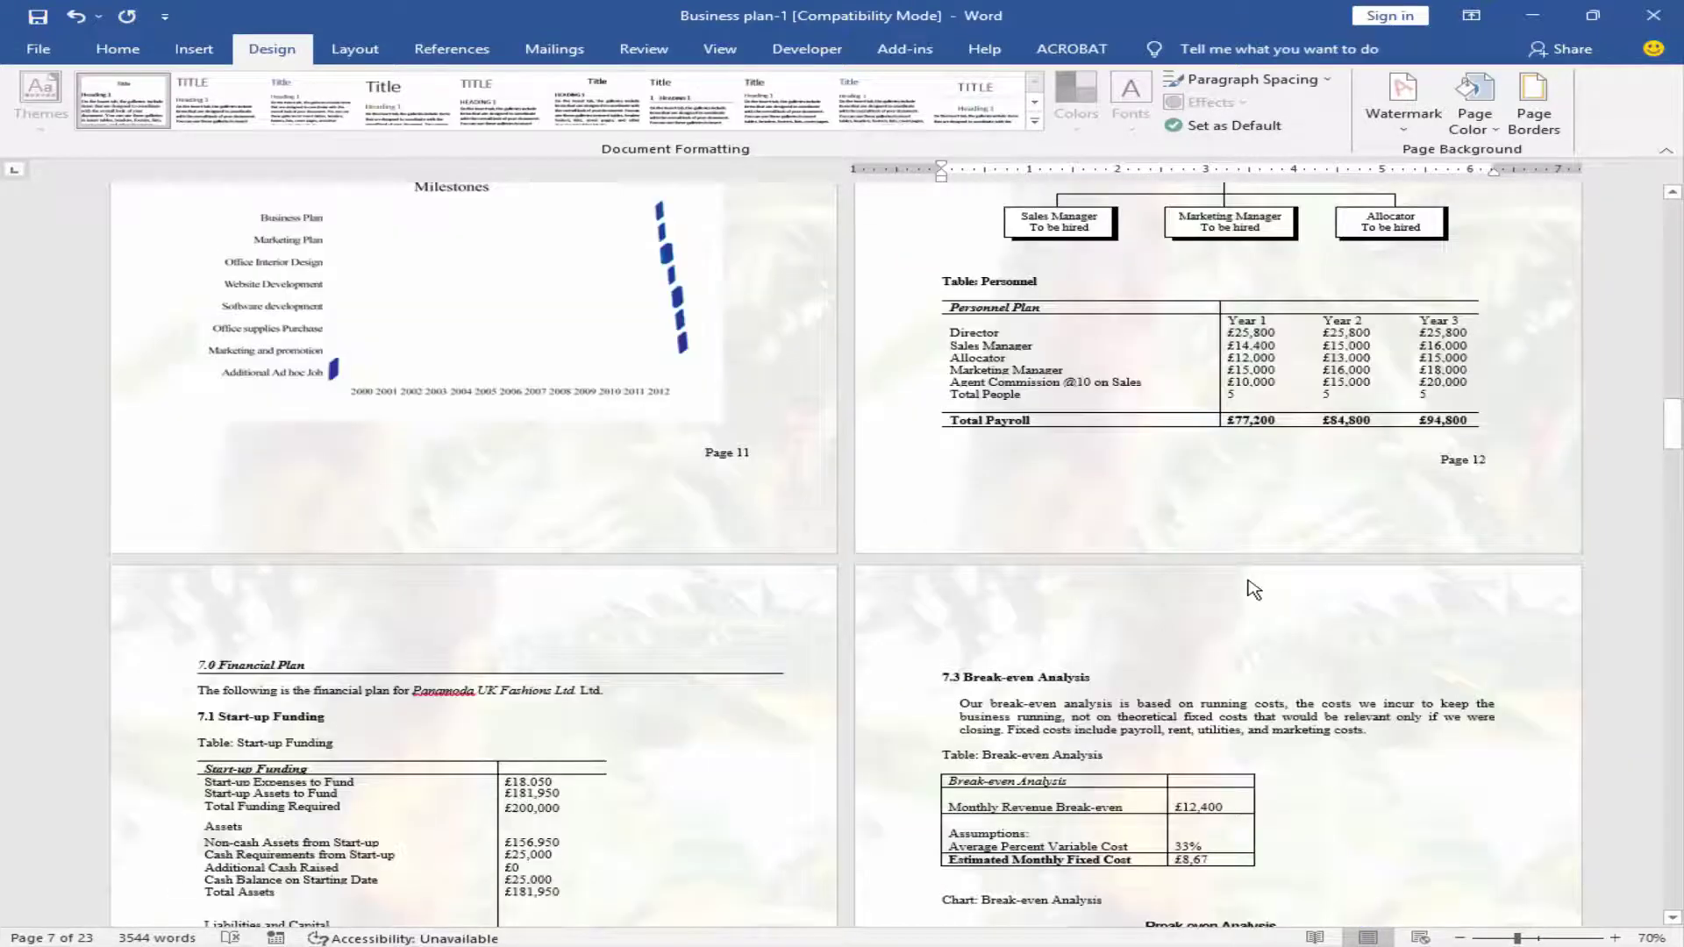
scroll(1254, 589, "up", 10)
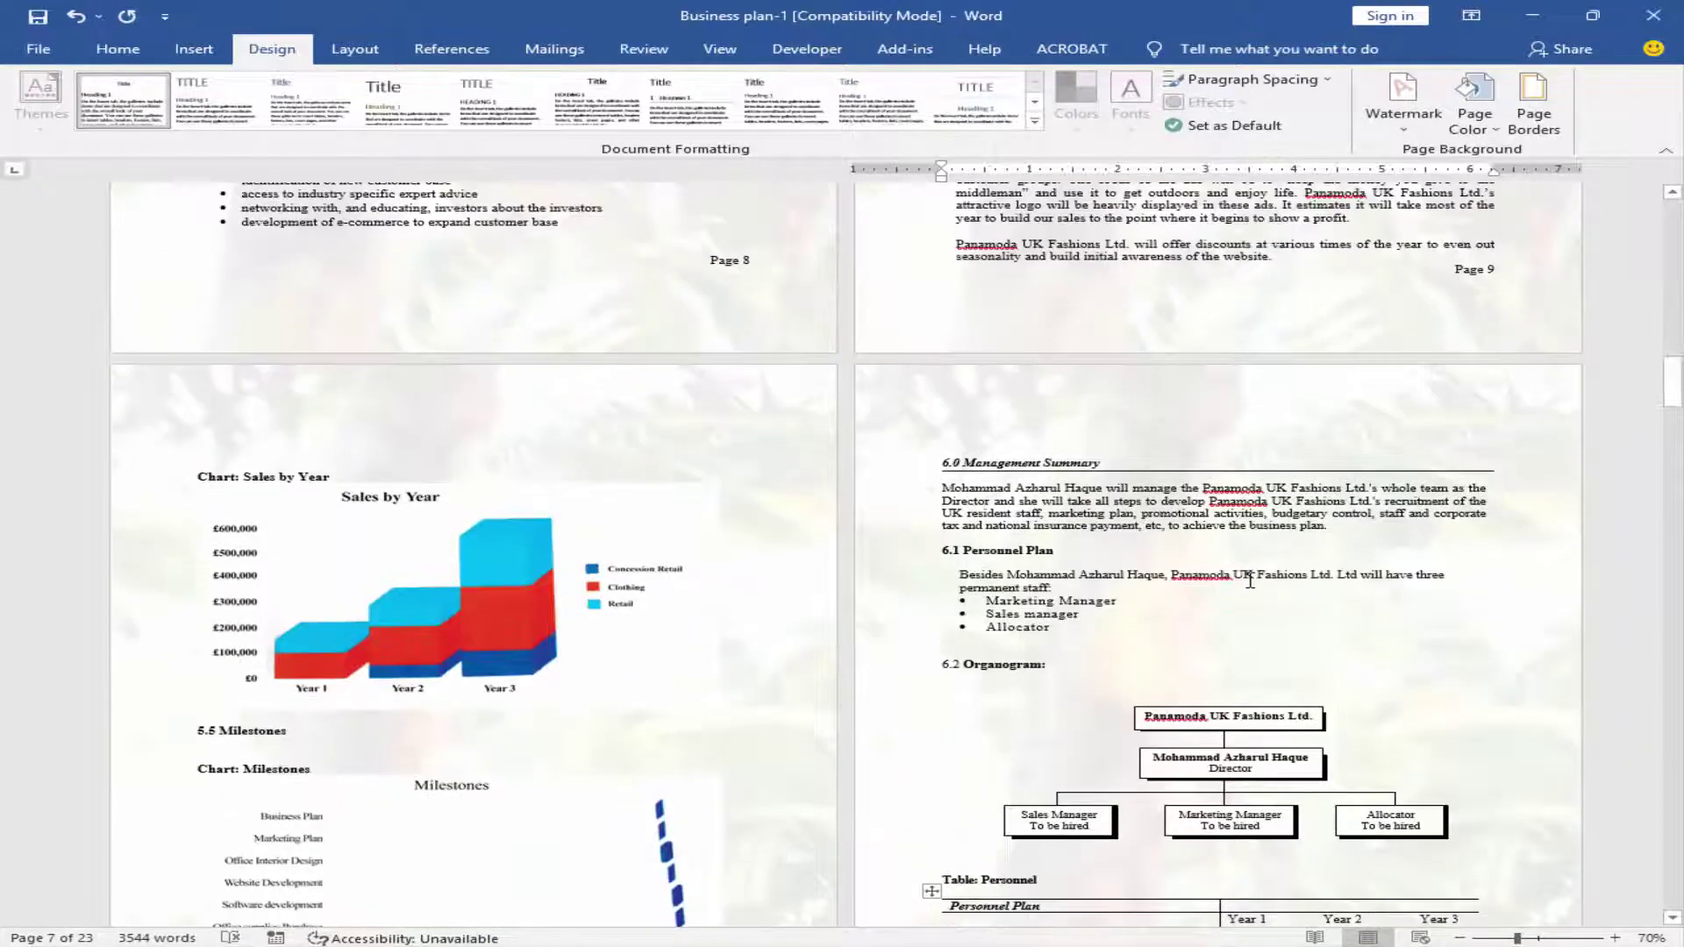
scroll(554, 245, "up", 3)
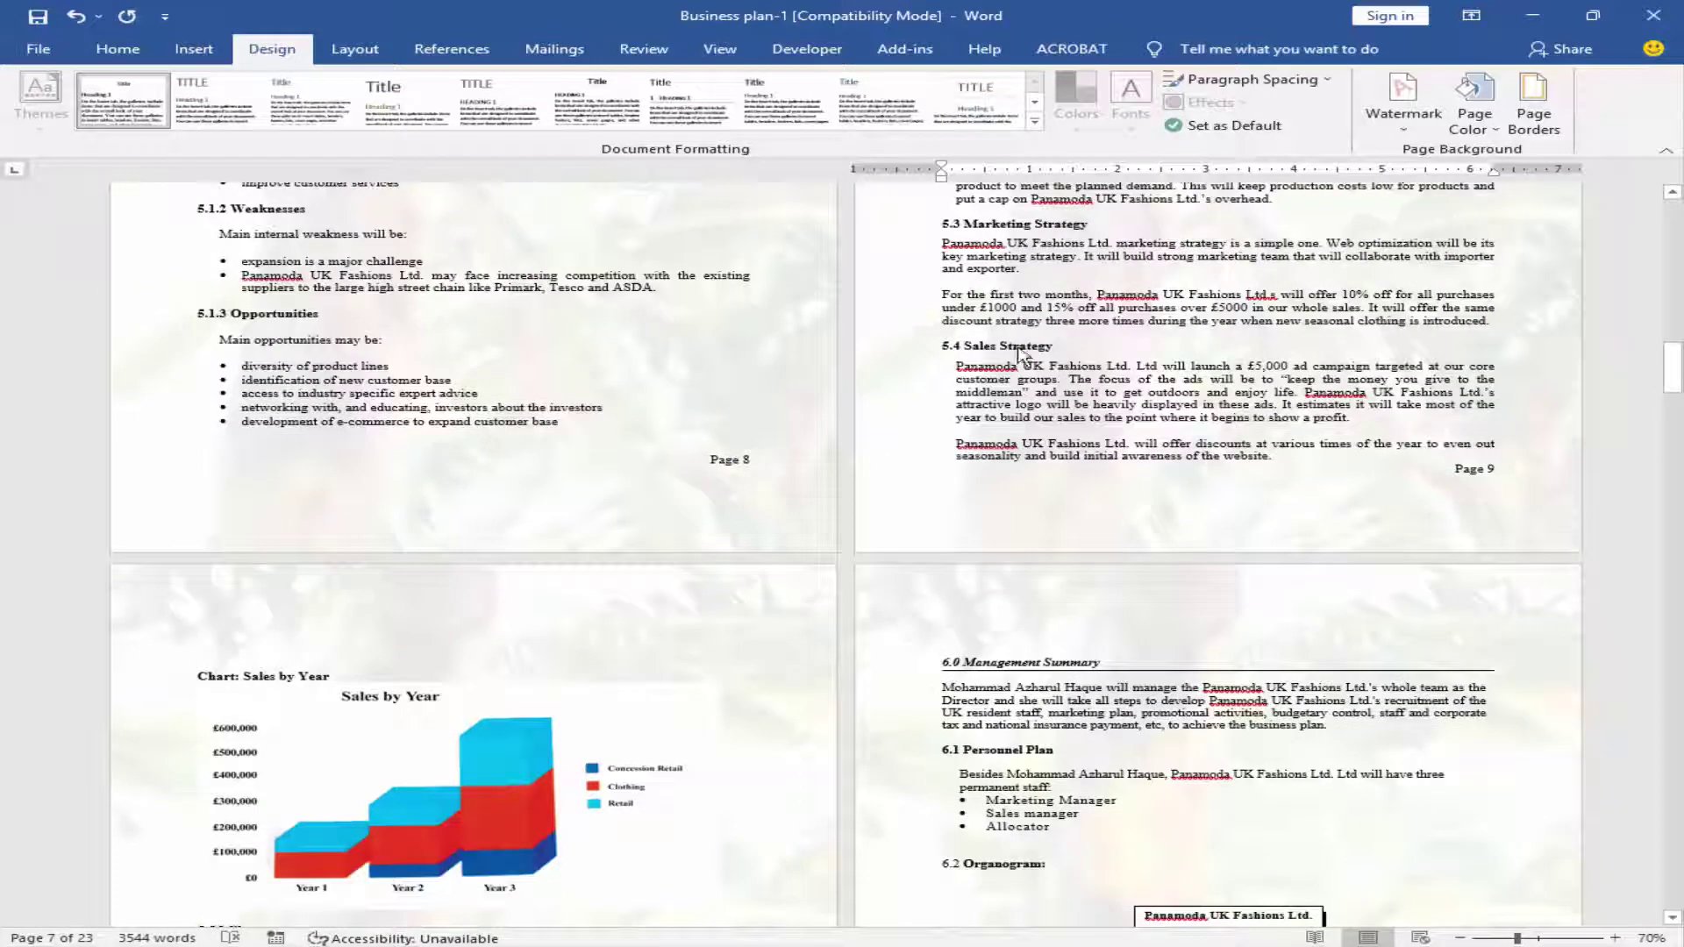
- Remove the picture watermark from all pages with Remove Watermark
left_click(1409, 129)
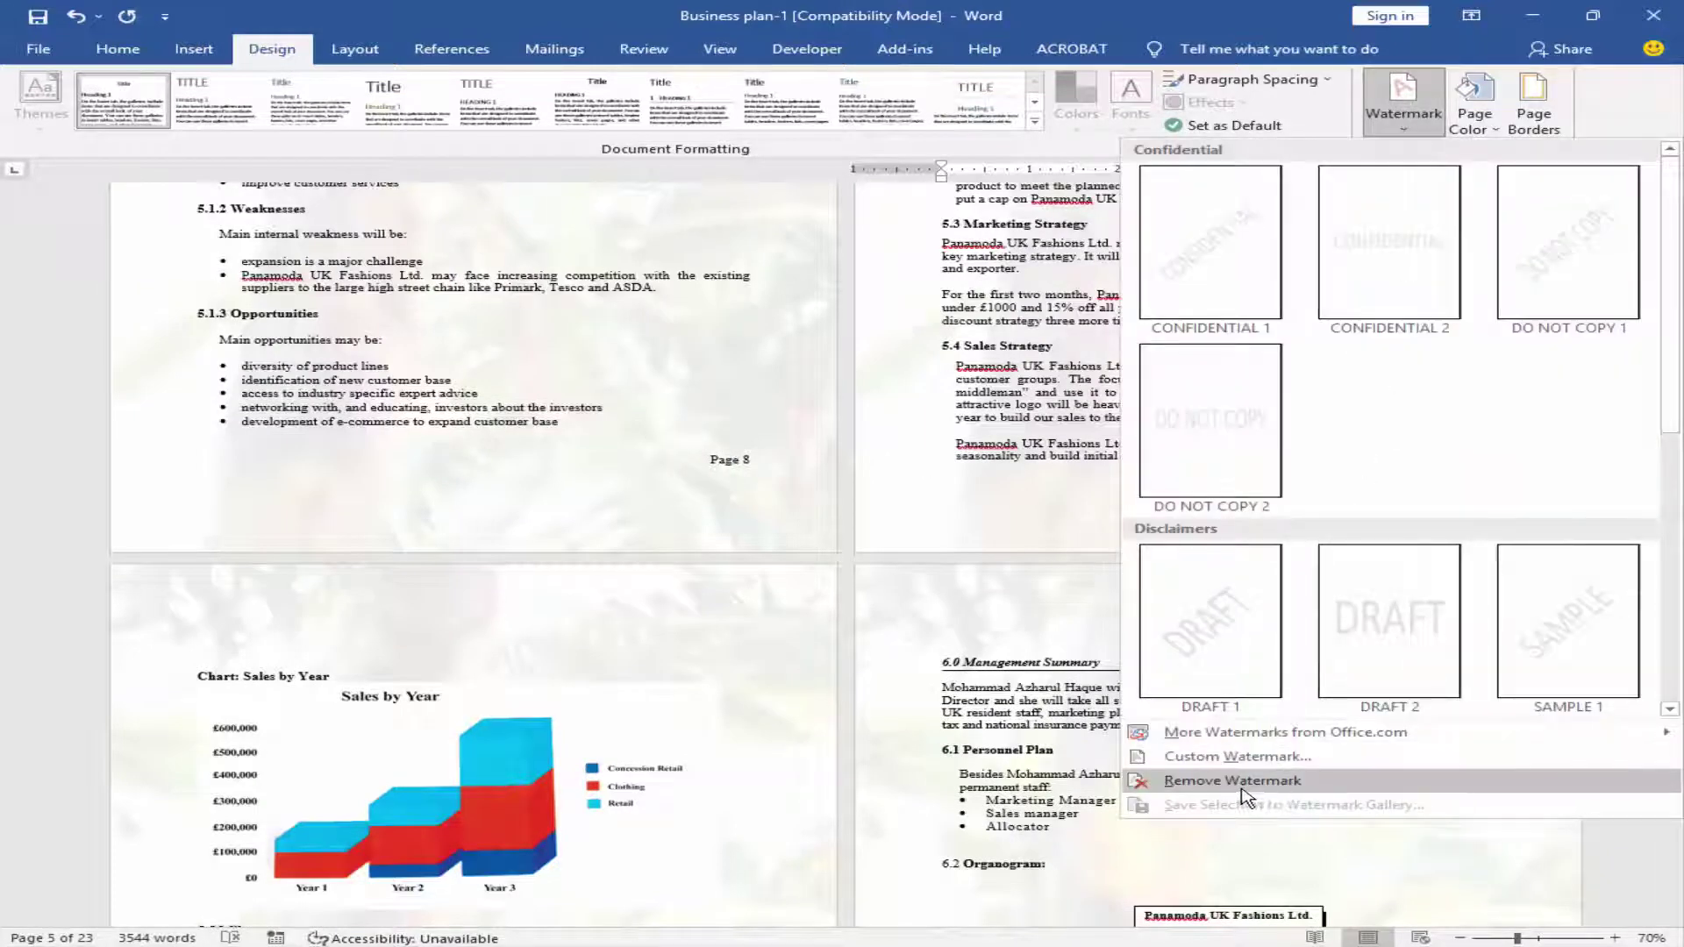
left_click(1280, 793)
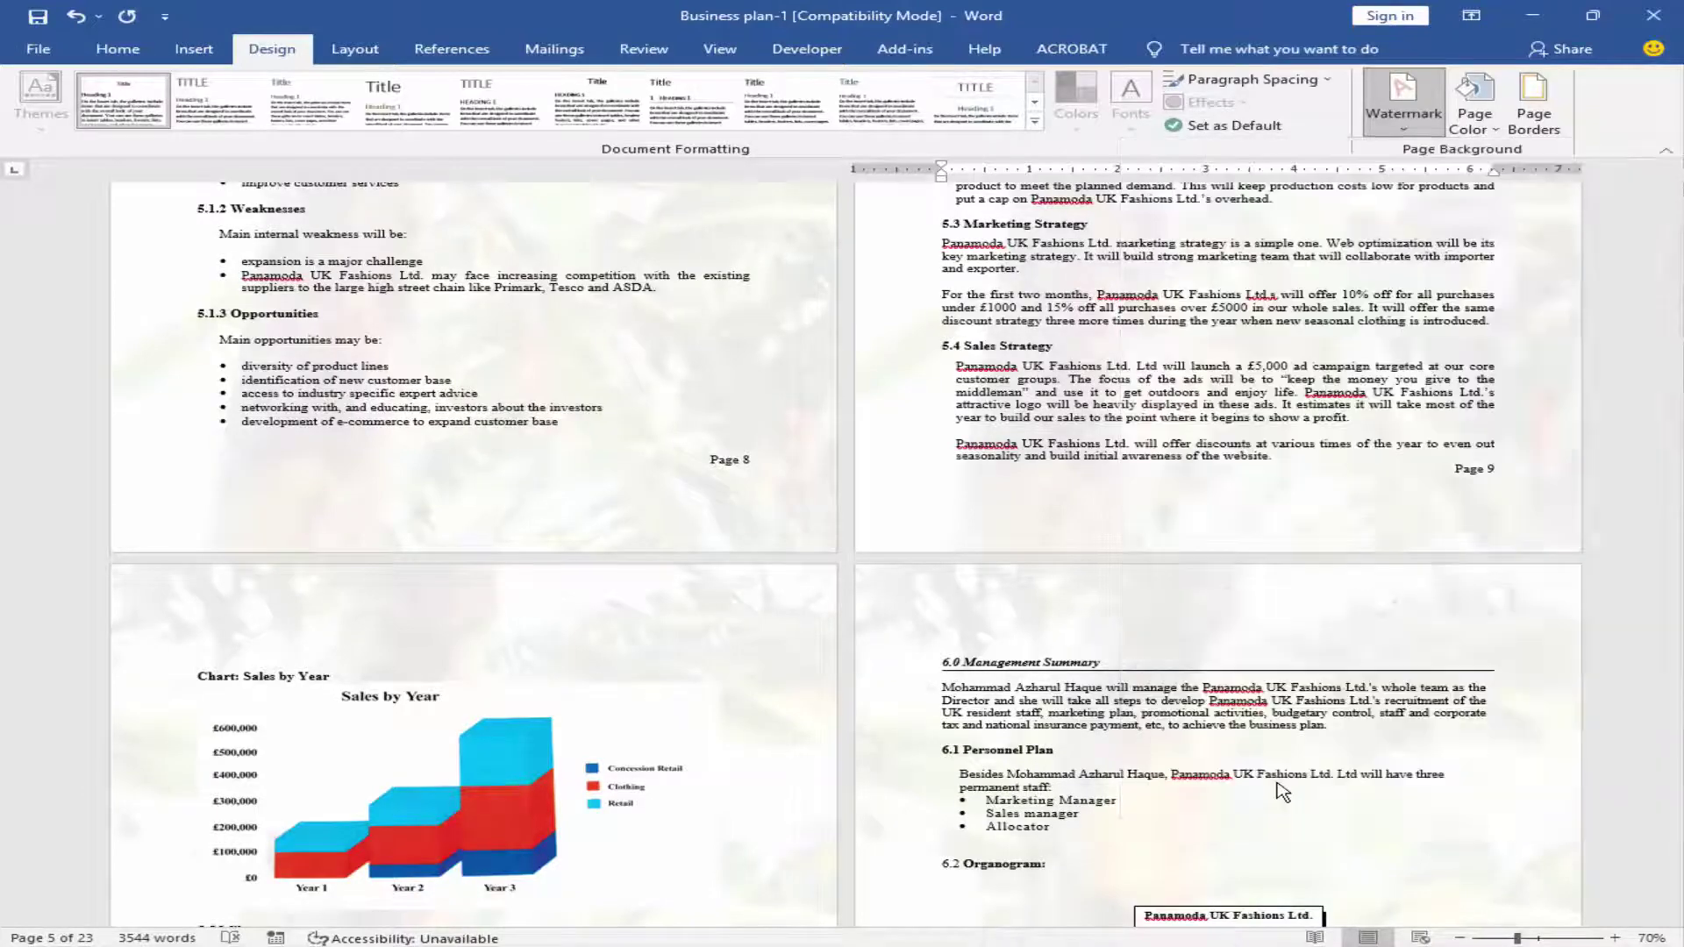
scroll(1283, 792, "up", 2)
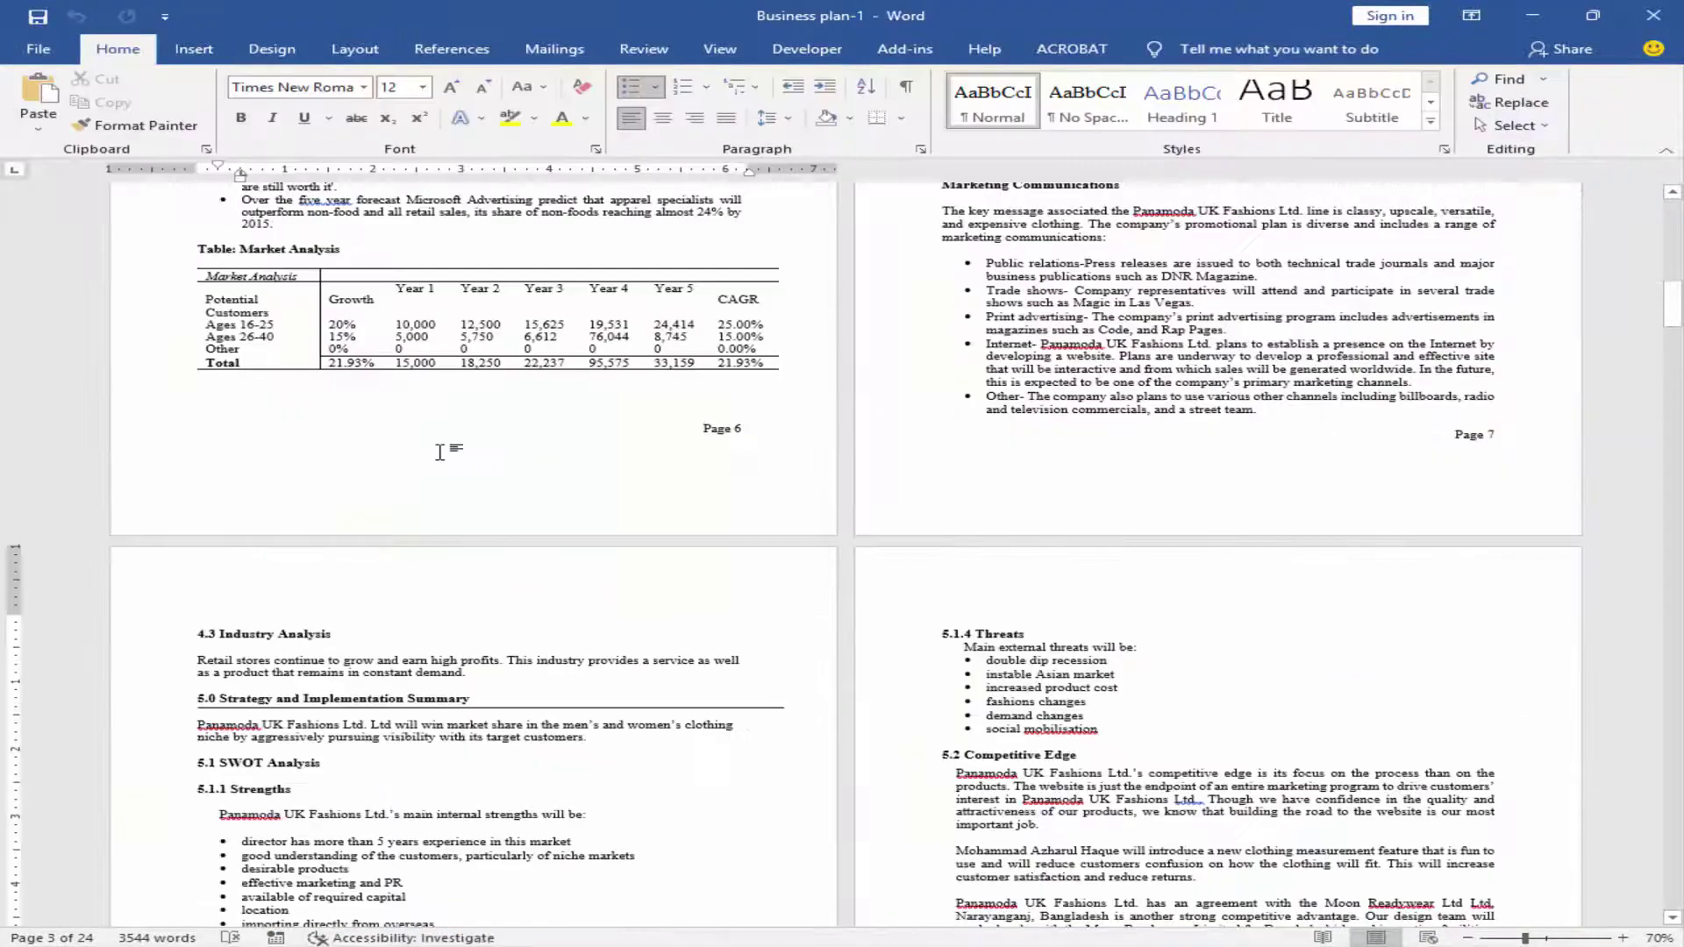
- Draw an oval shape over the 5.1 SWOT Analysis section, nudge it up, and shrink it slightly
left_click(206, 61)
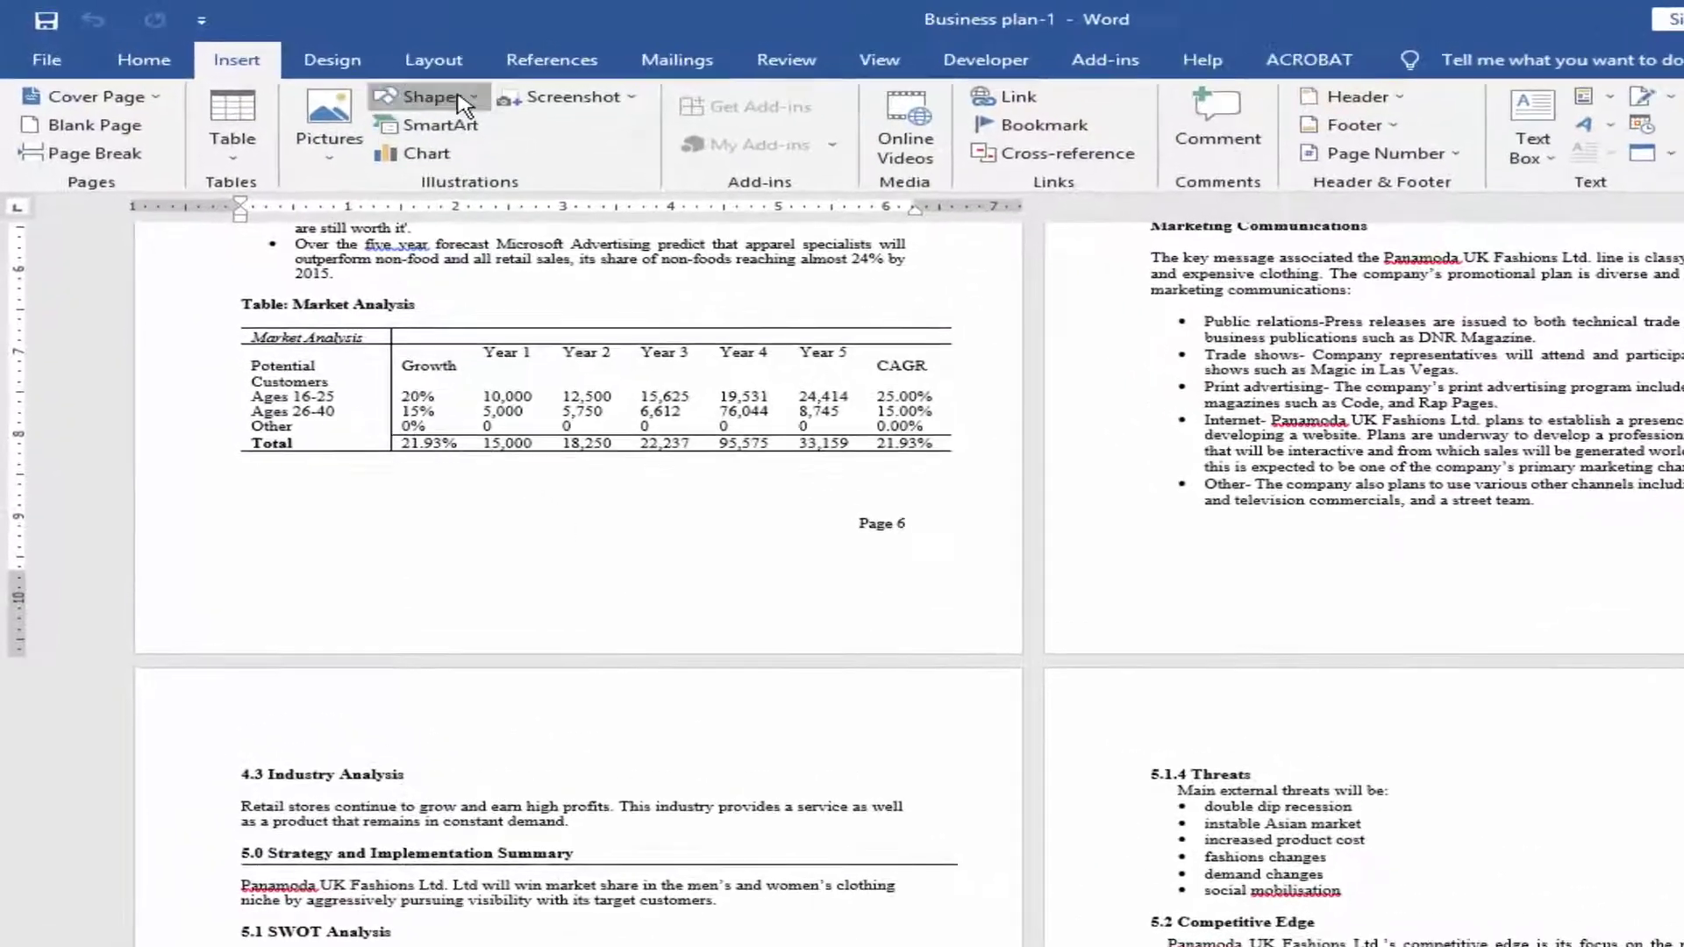
left_click(379, 82)
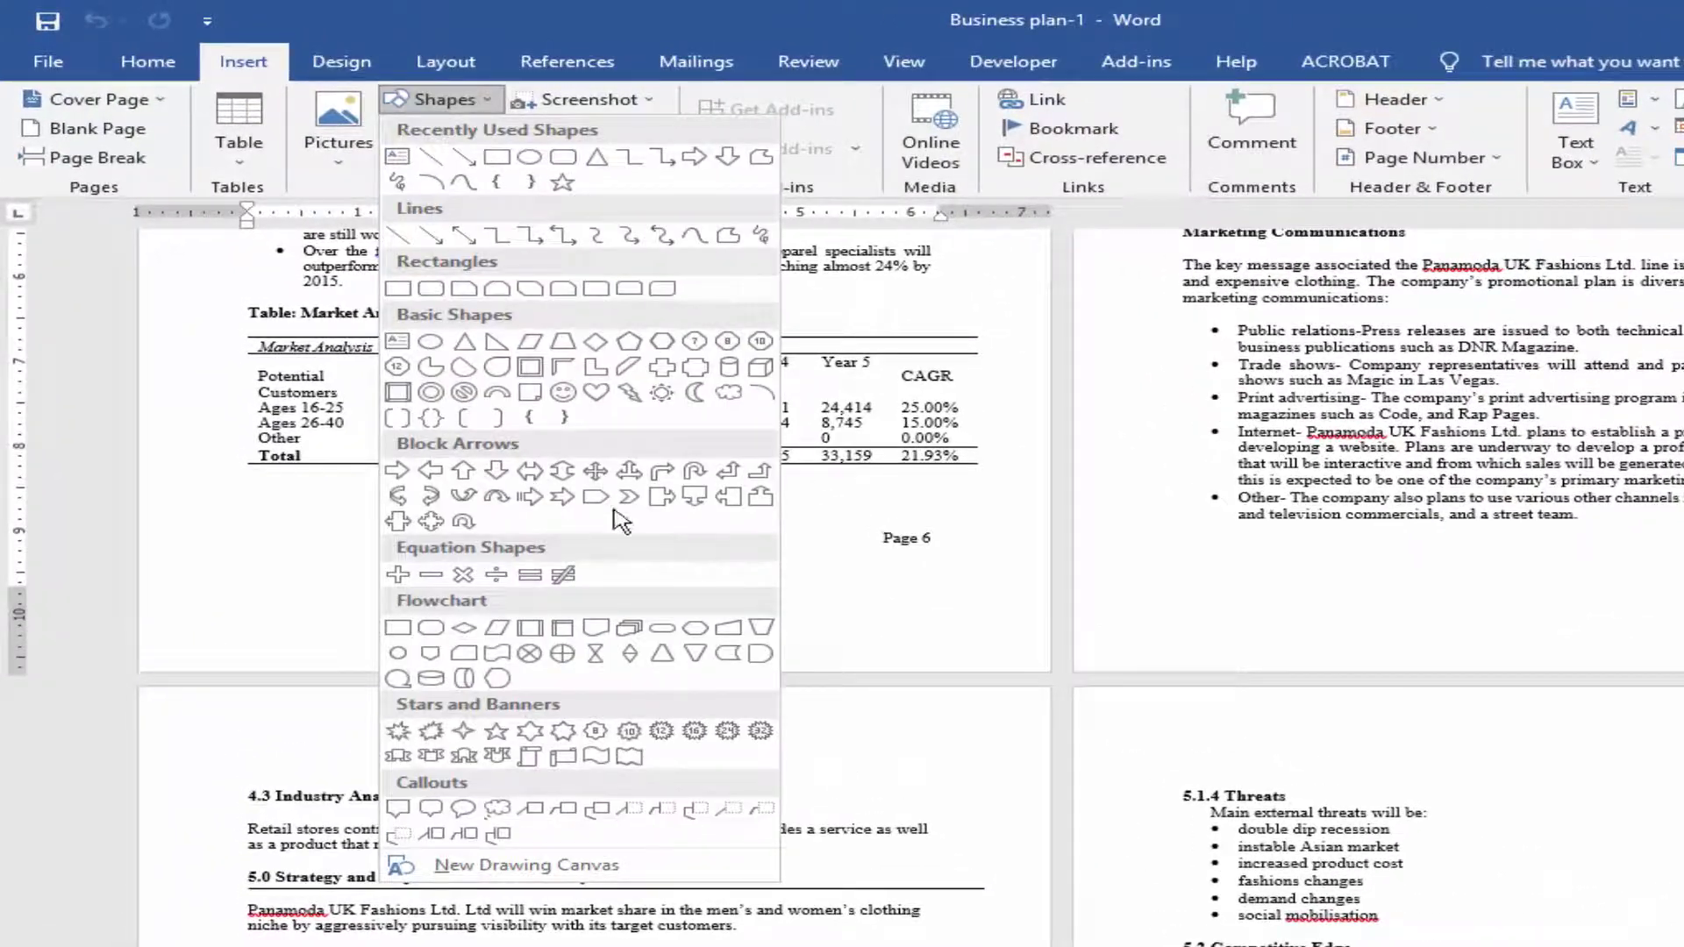
left_click(432, 343)
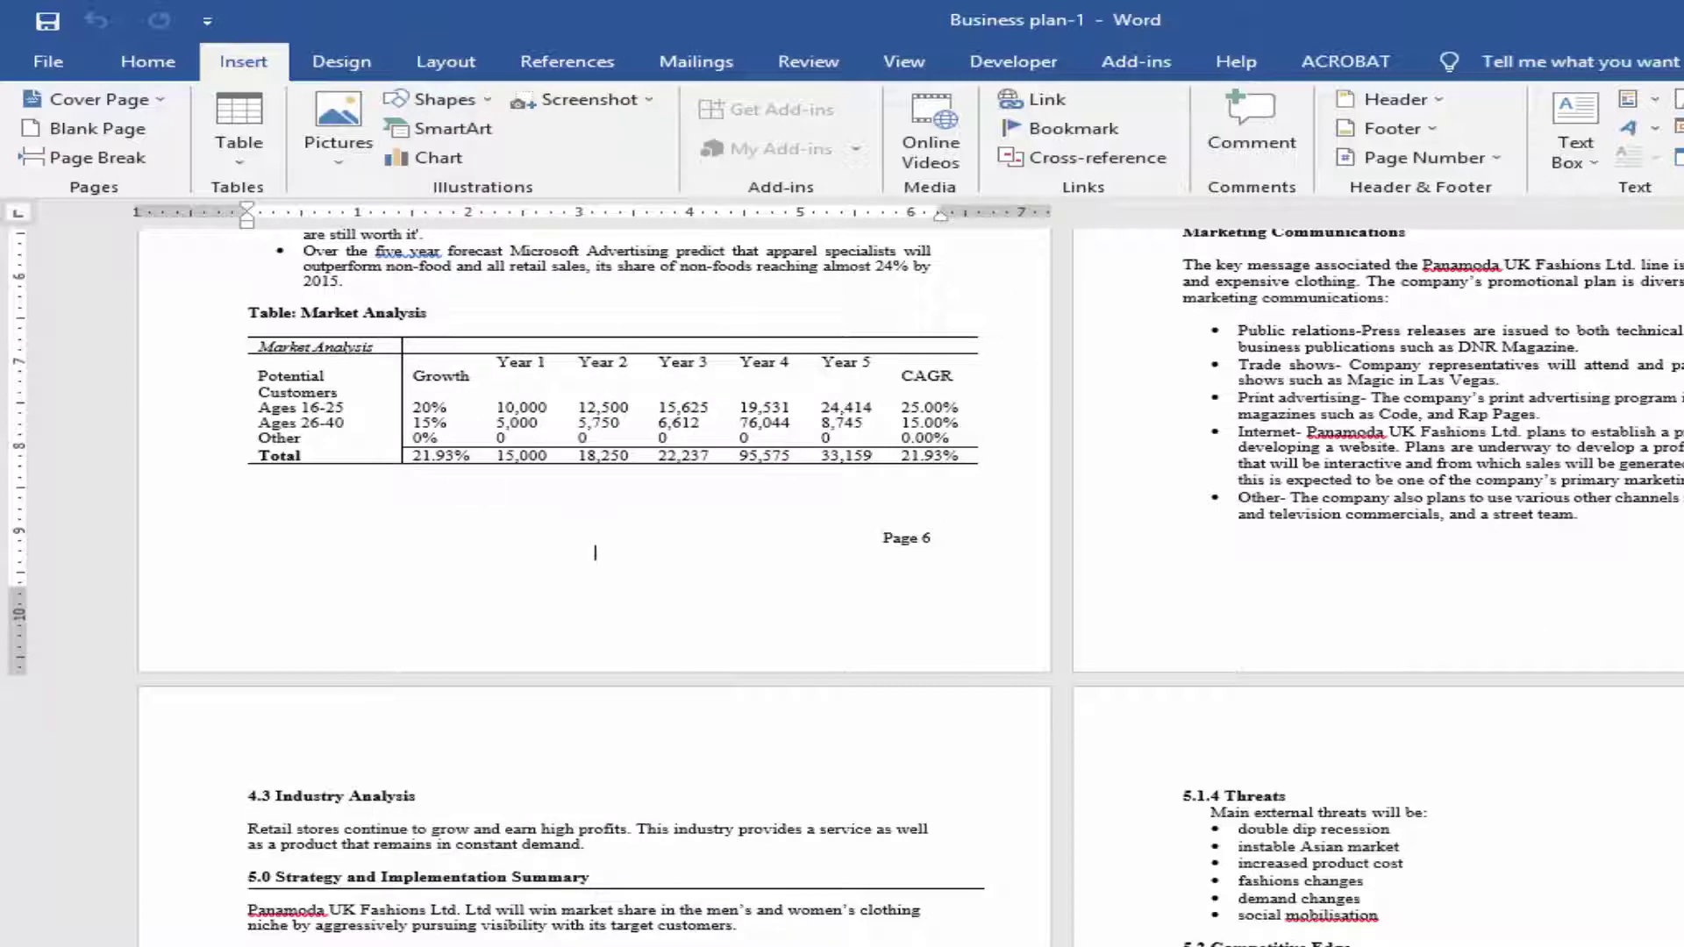
scroll(526, 833, "down", 5)
mouse_move(277, 474)
left_mouse_down()
mouse_move(881, 946)
mouse_move(889, 912)
left_mouse_up()
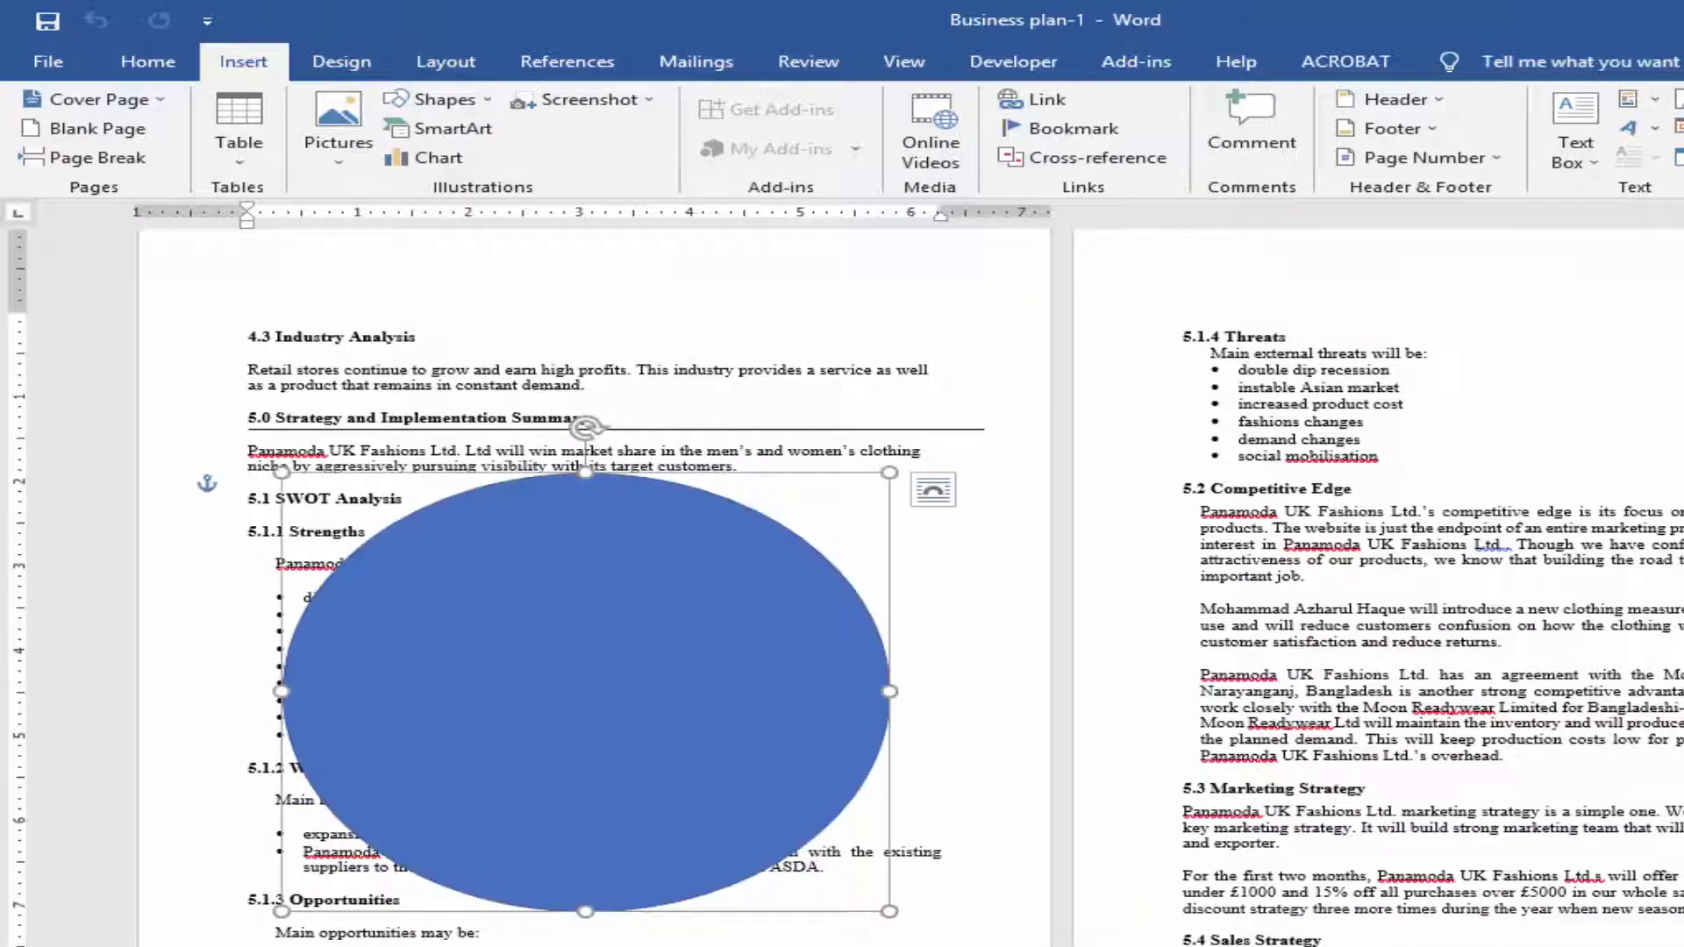
left_click_drag(643, 606, 652, 574)
left_click_drag(897, 884, 837, 869)
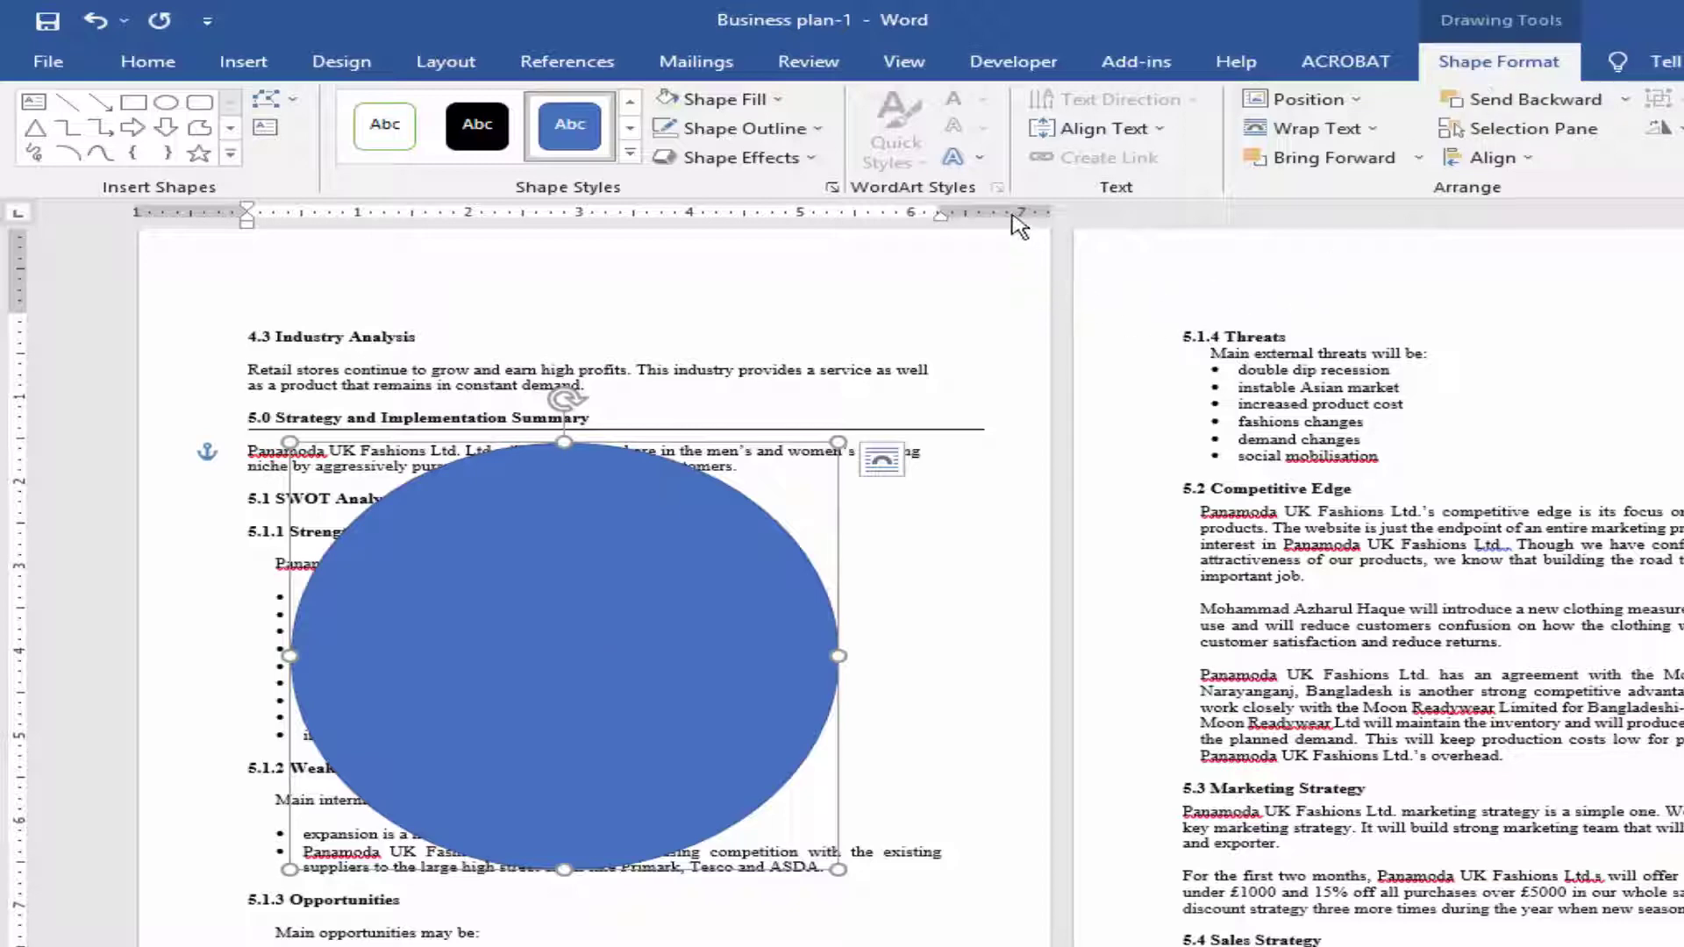
- In Format Shape, give the oval a Picture or texture fill using the IMG_2075 photo
left_click(832, 189)
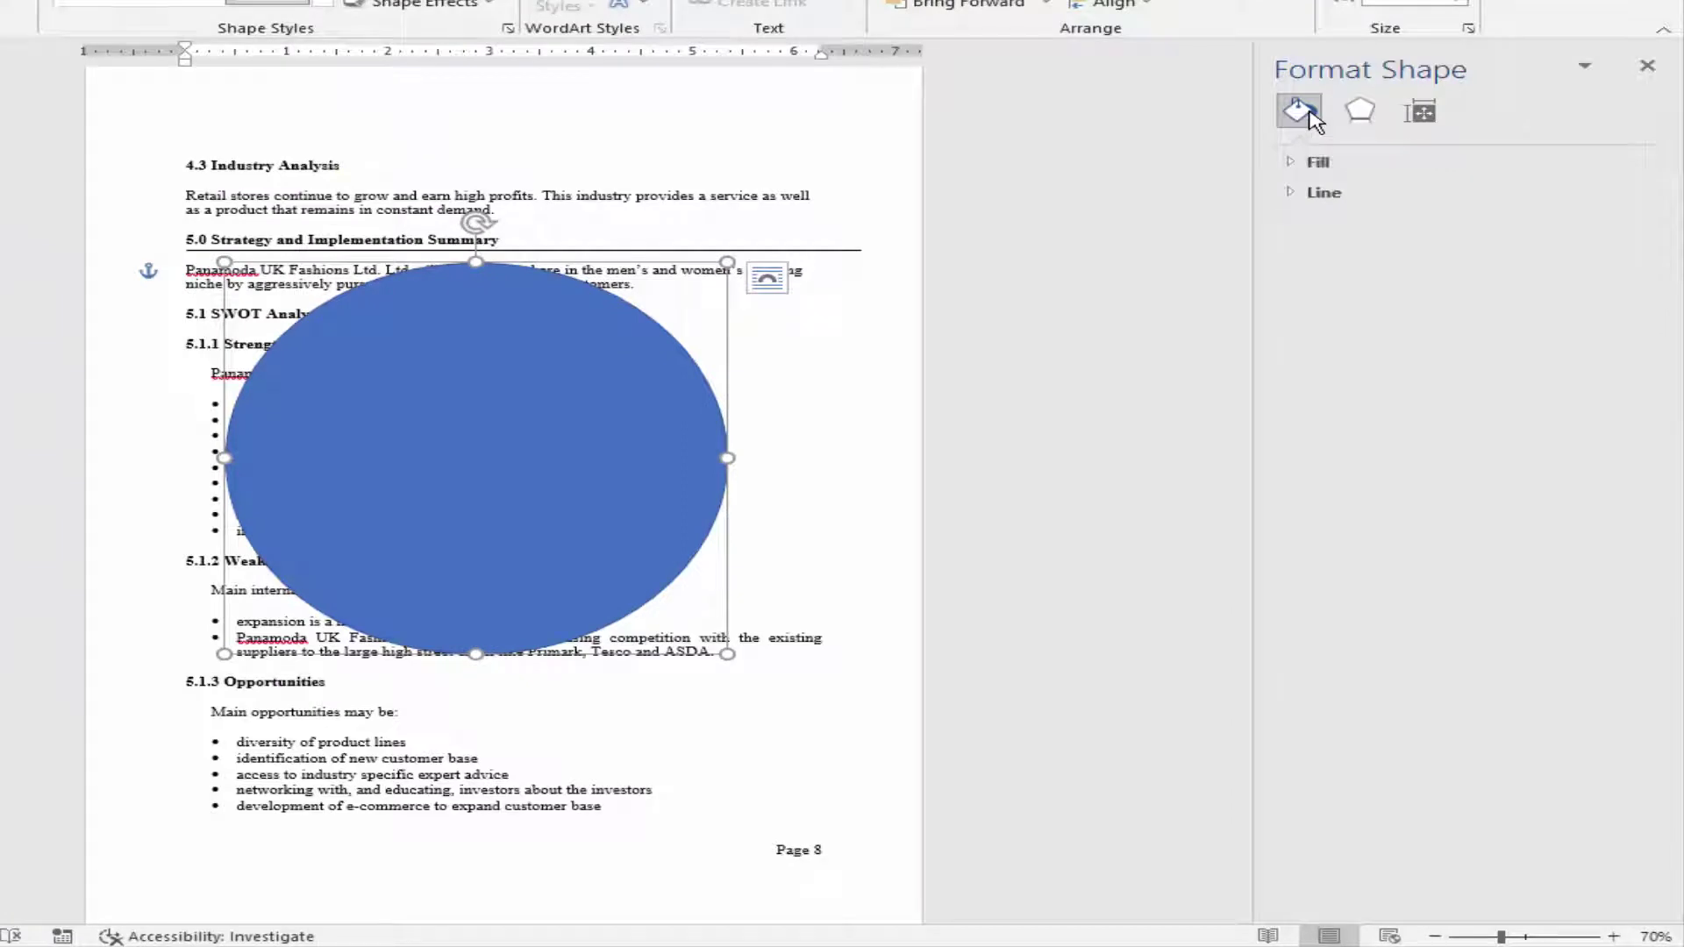
left_click(1299, 167)
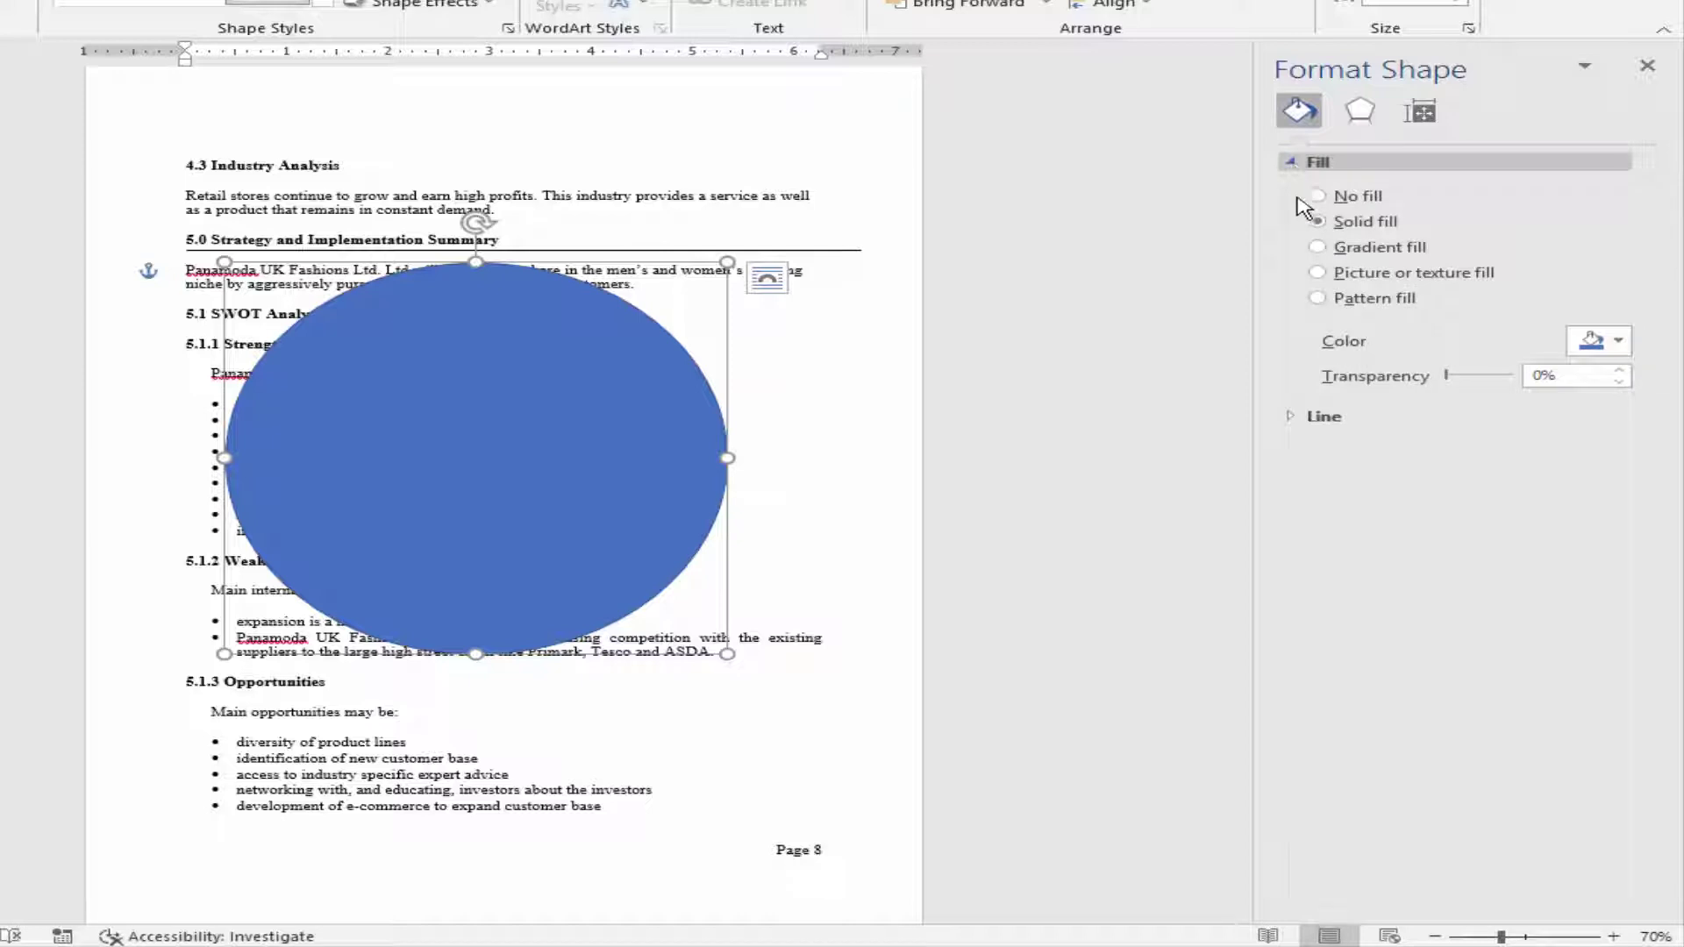
left_click(1318, 273)
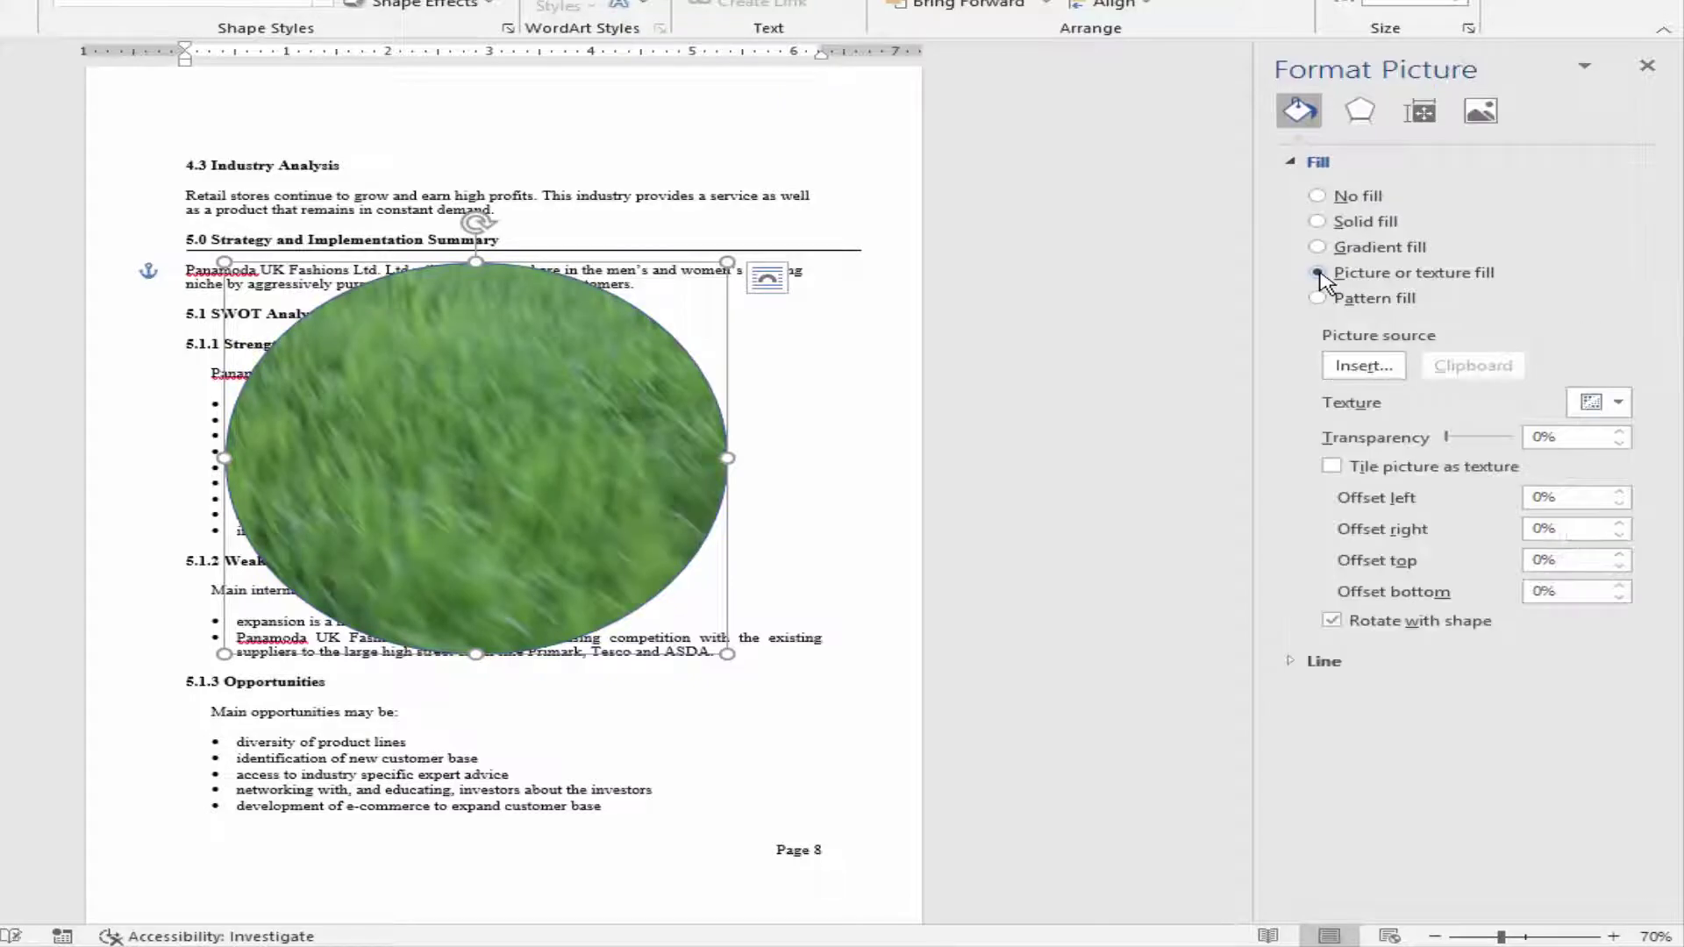
left_click(1362, 366)
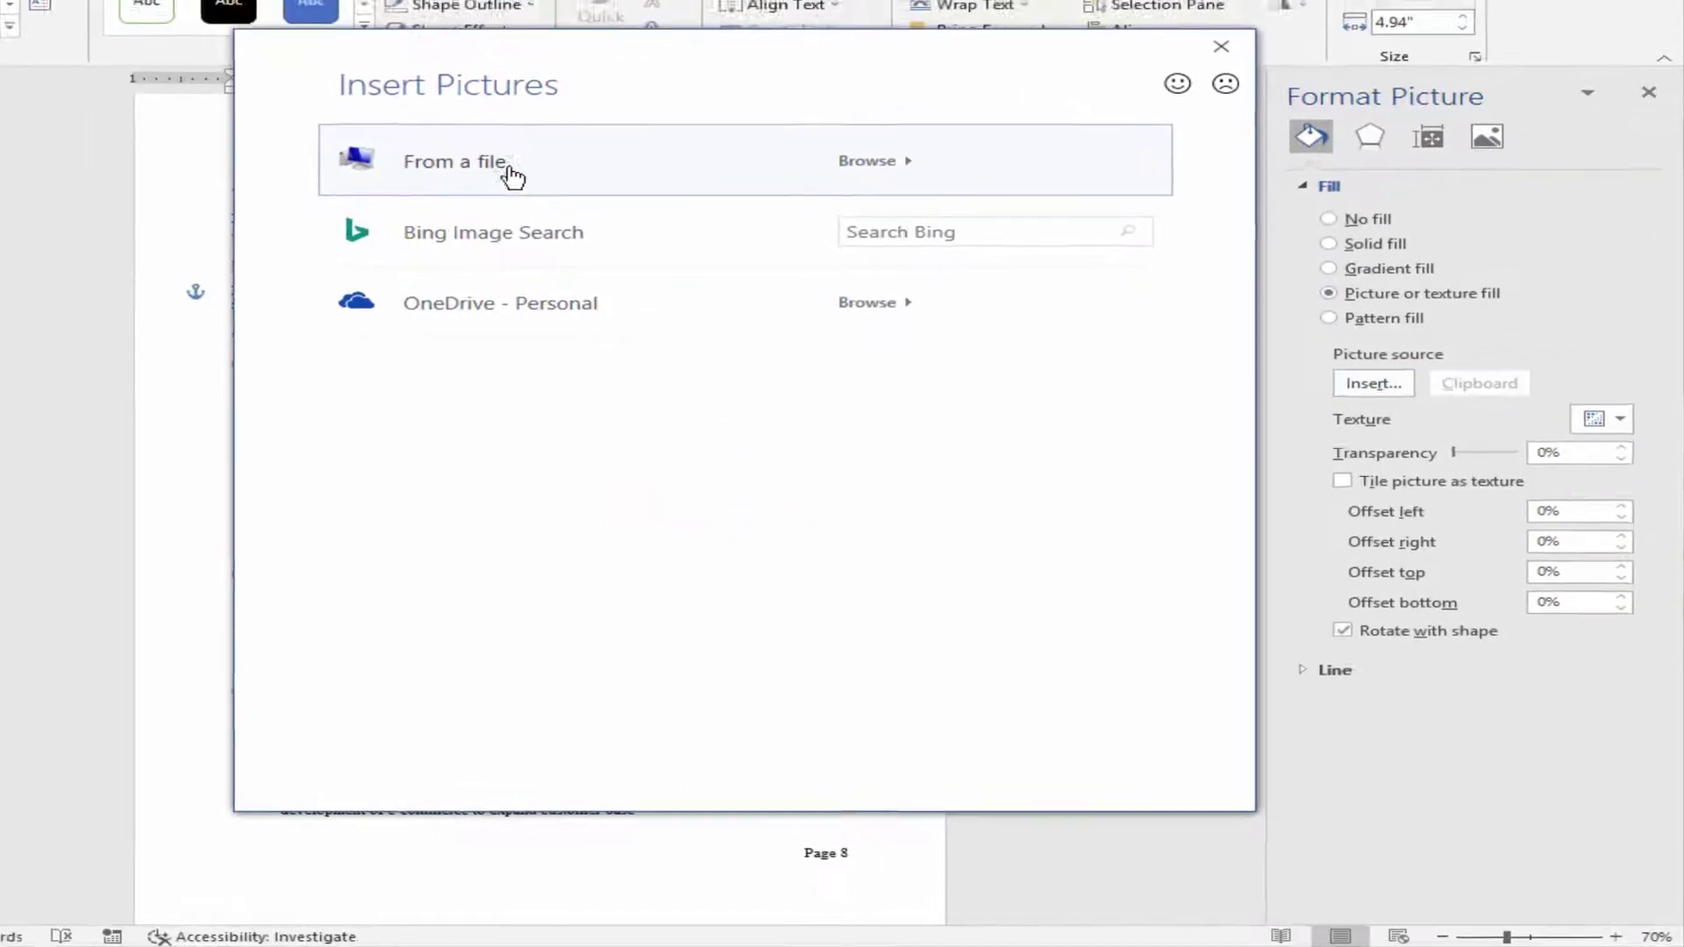
left_click(508, 169)
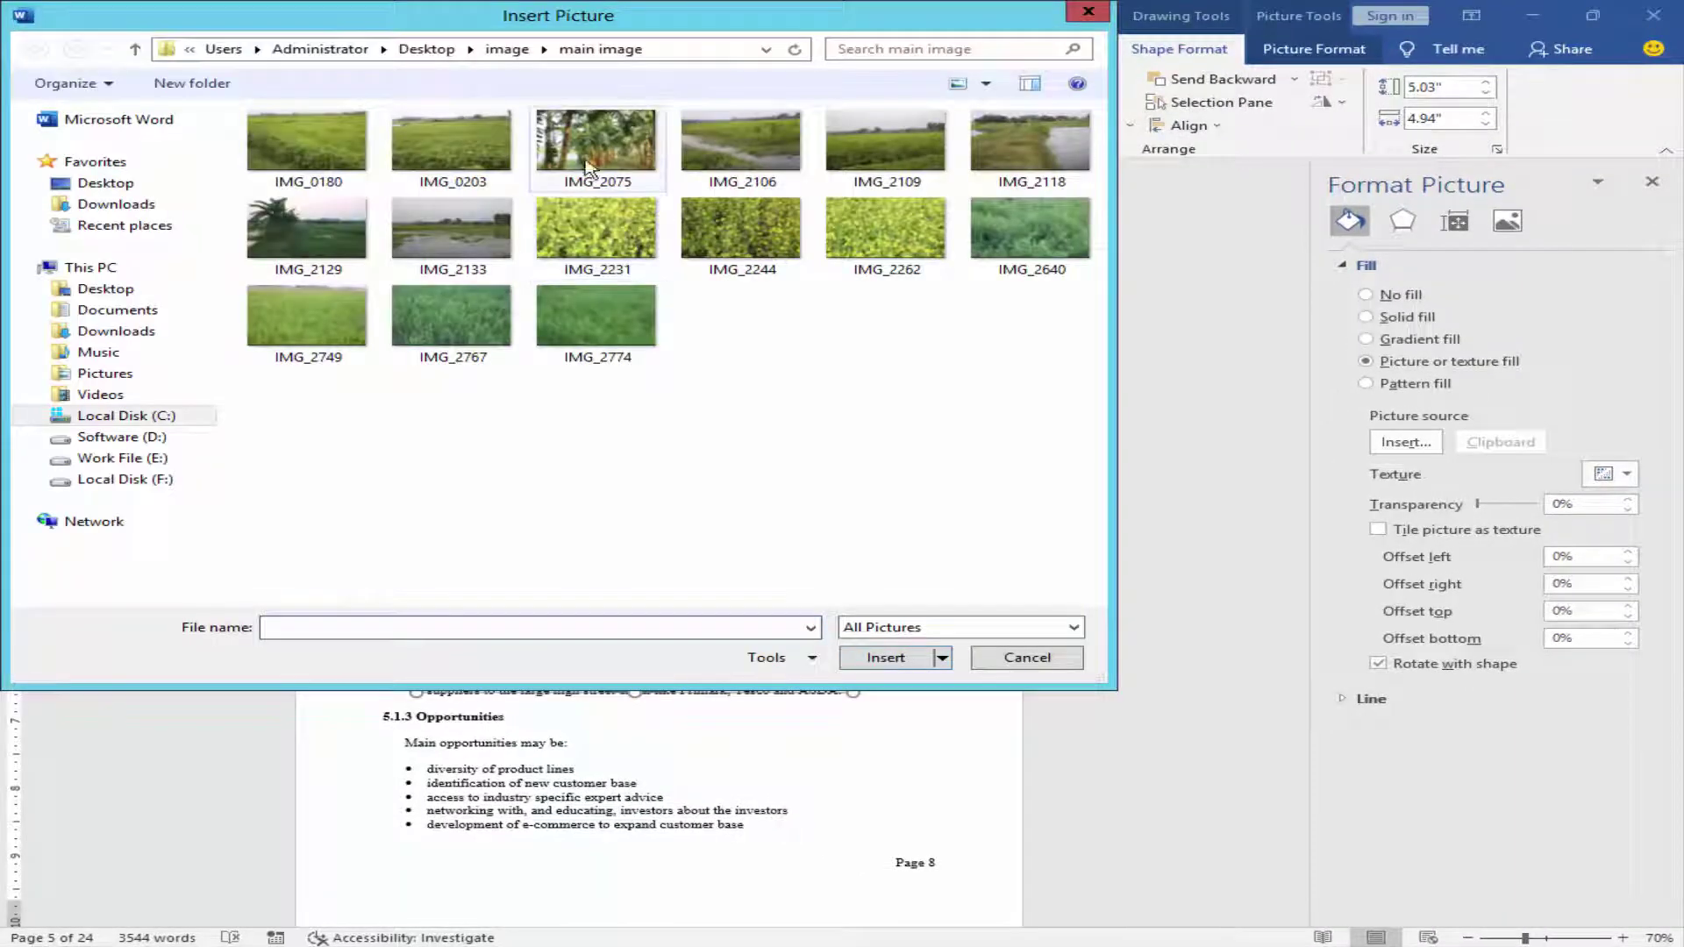
left_click(583, 145)
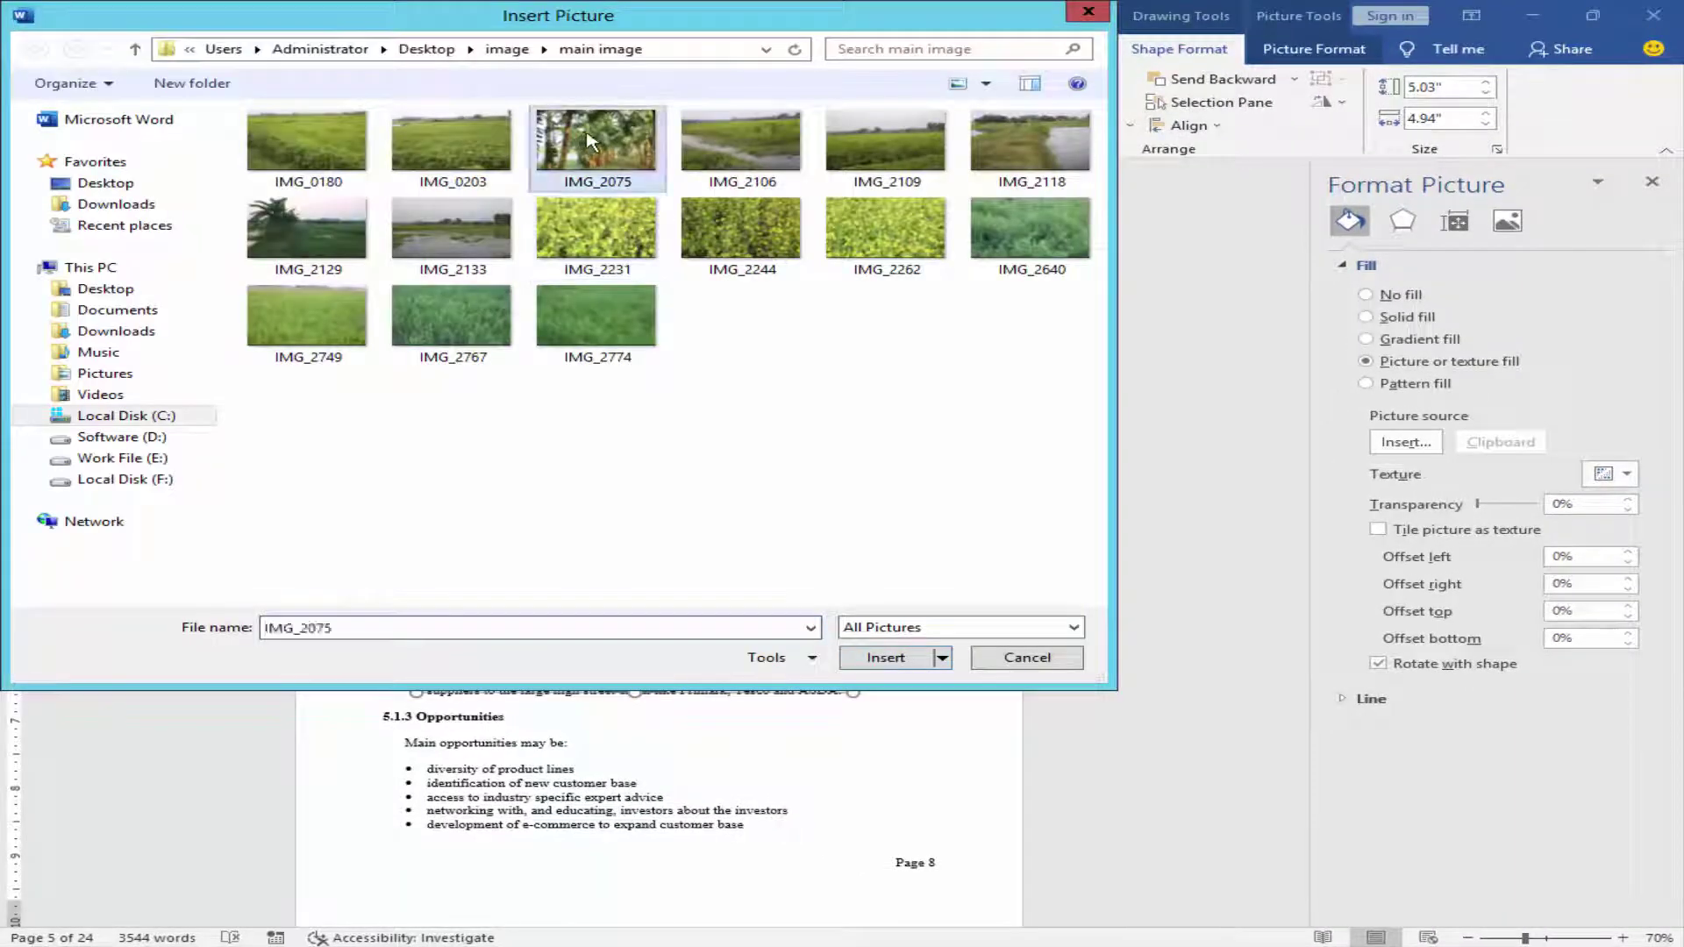
left_click(887, 659)
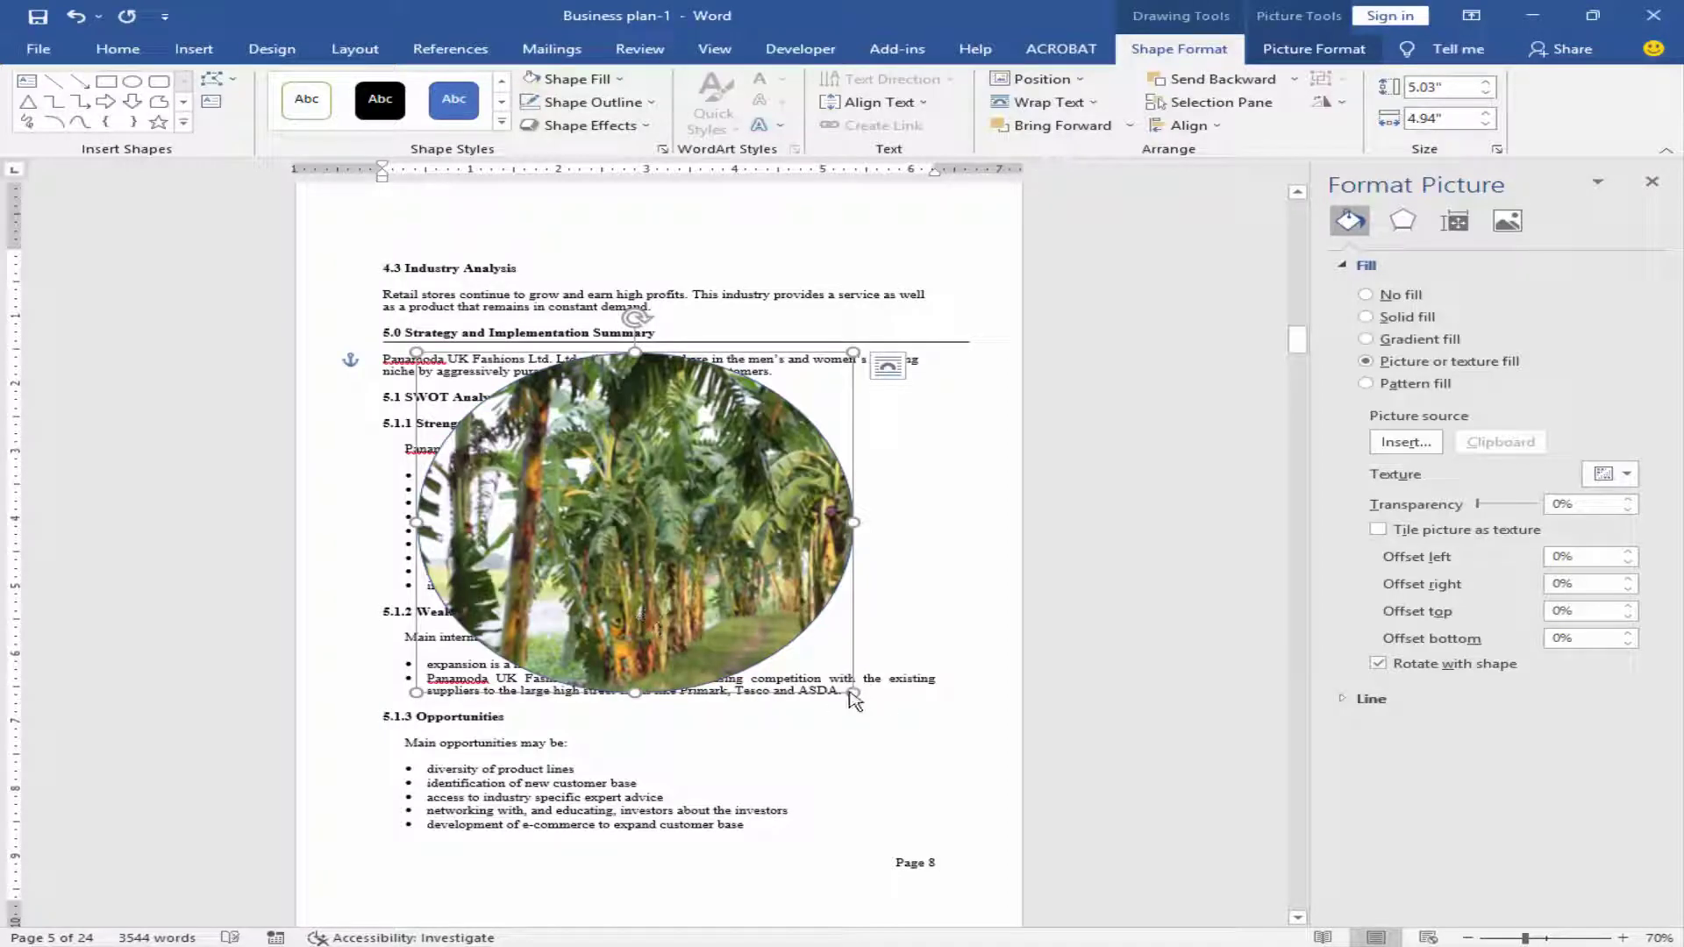
- Set the oval's picture transparency to 55%, resize it to about 4.04" by 4.21", and move it over the text
left_click_drag(848, 680, 820, 624)
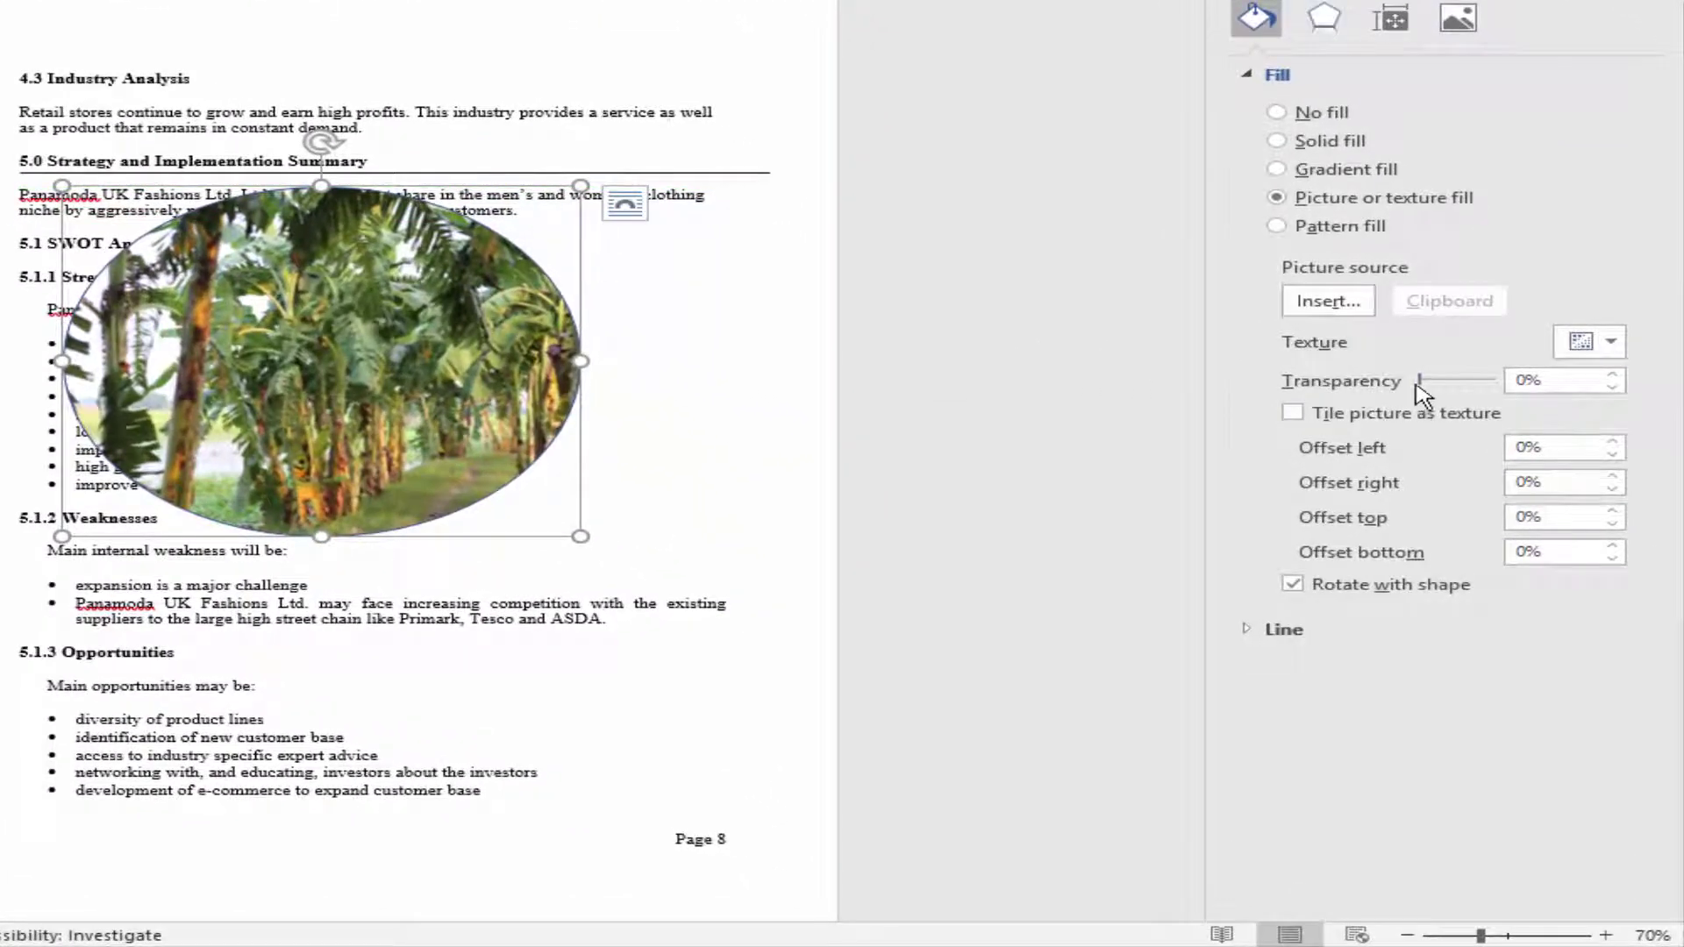
left_click_drag(1420, 380, 1460, 384)
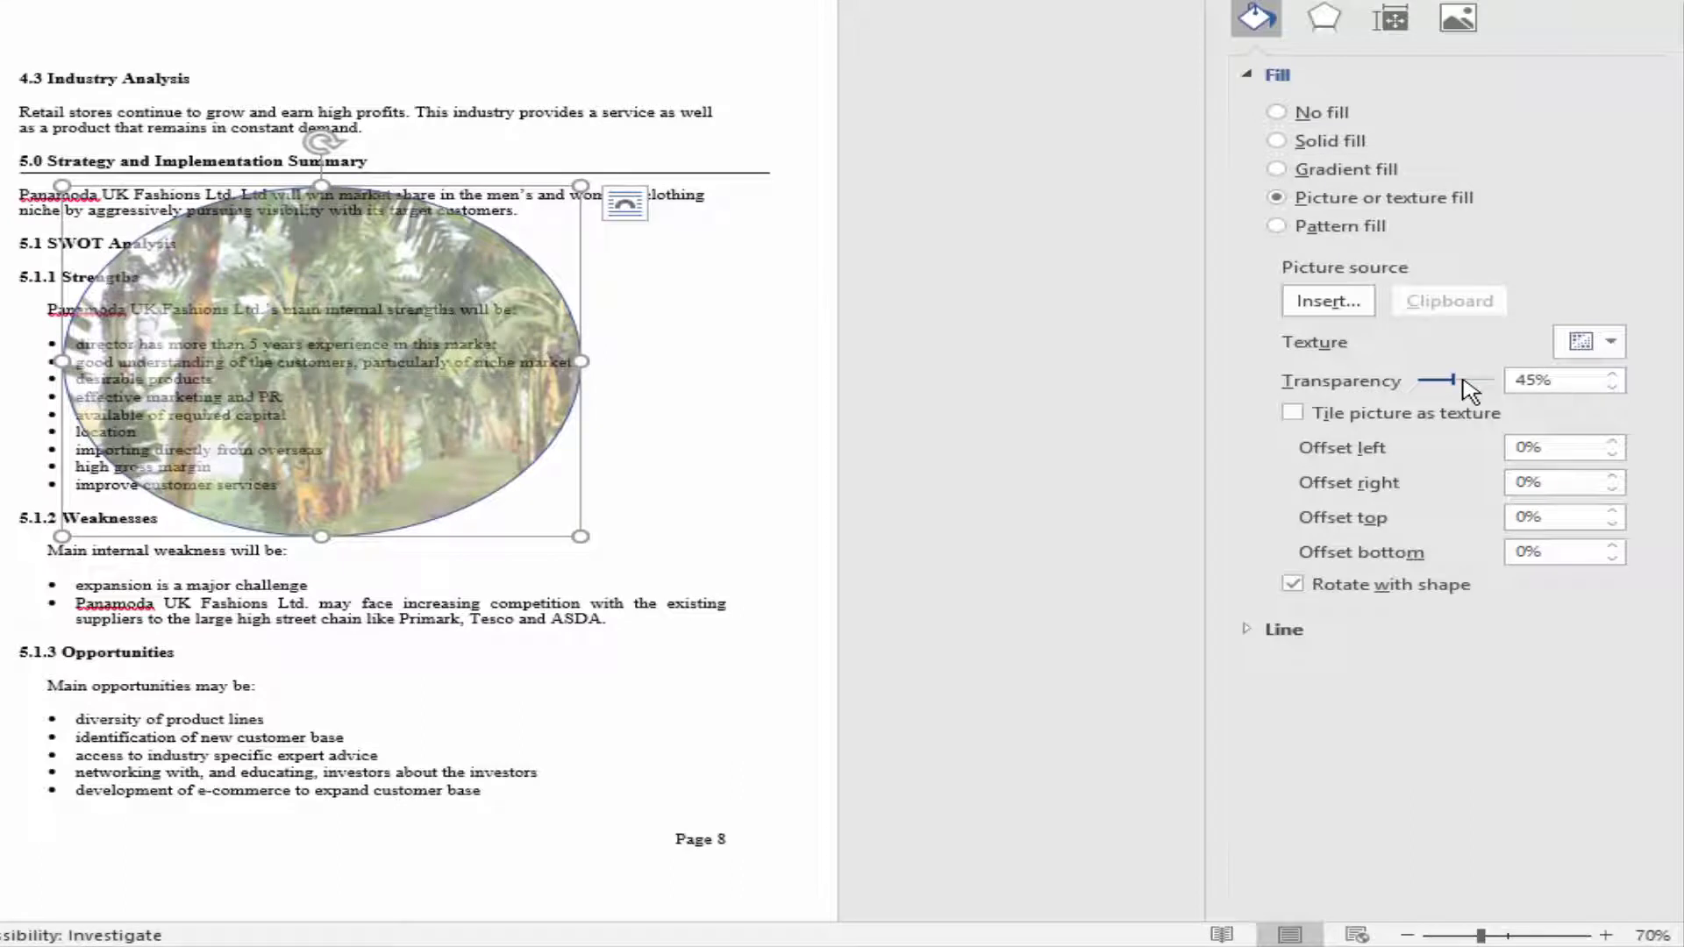
left_click_drag(1460, 389, 1463, 386)
left_click_drag(580, 361, 538, 361)
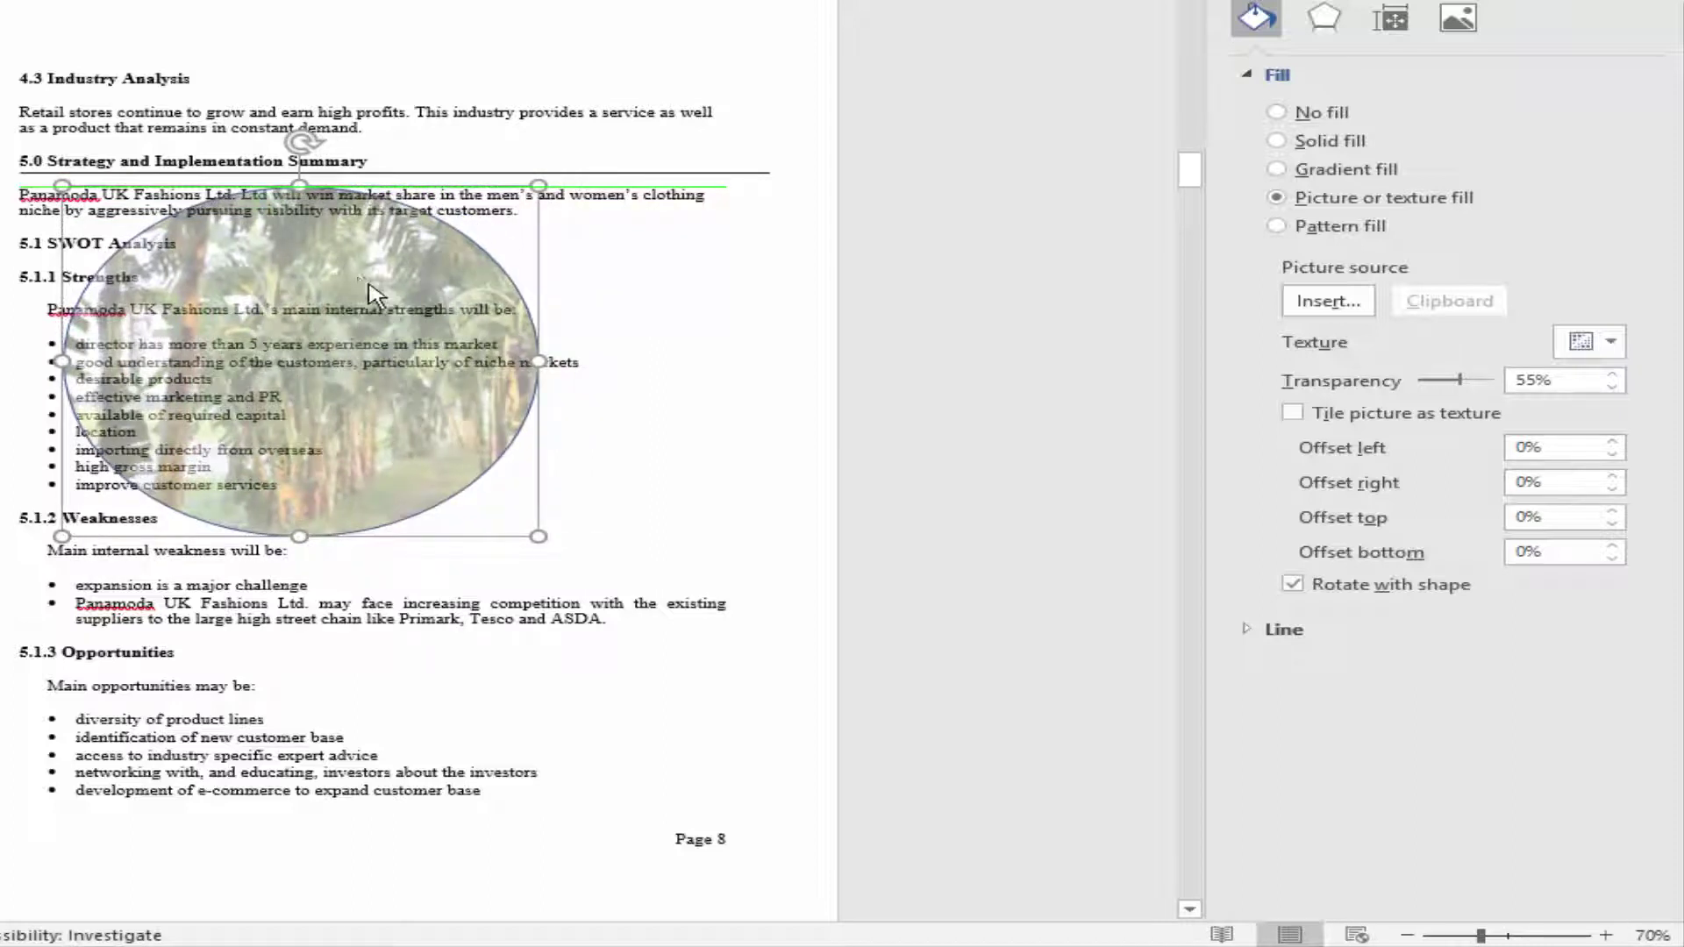
left_click_drag(362, 222, 581, 131)
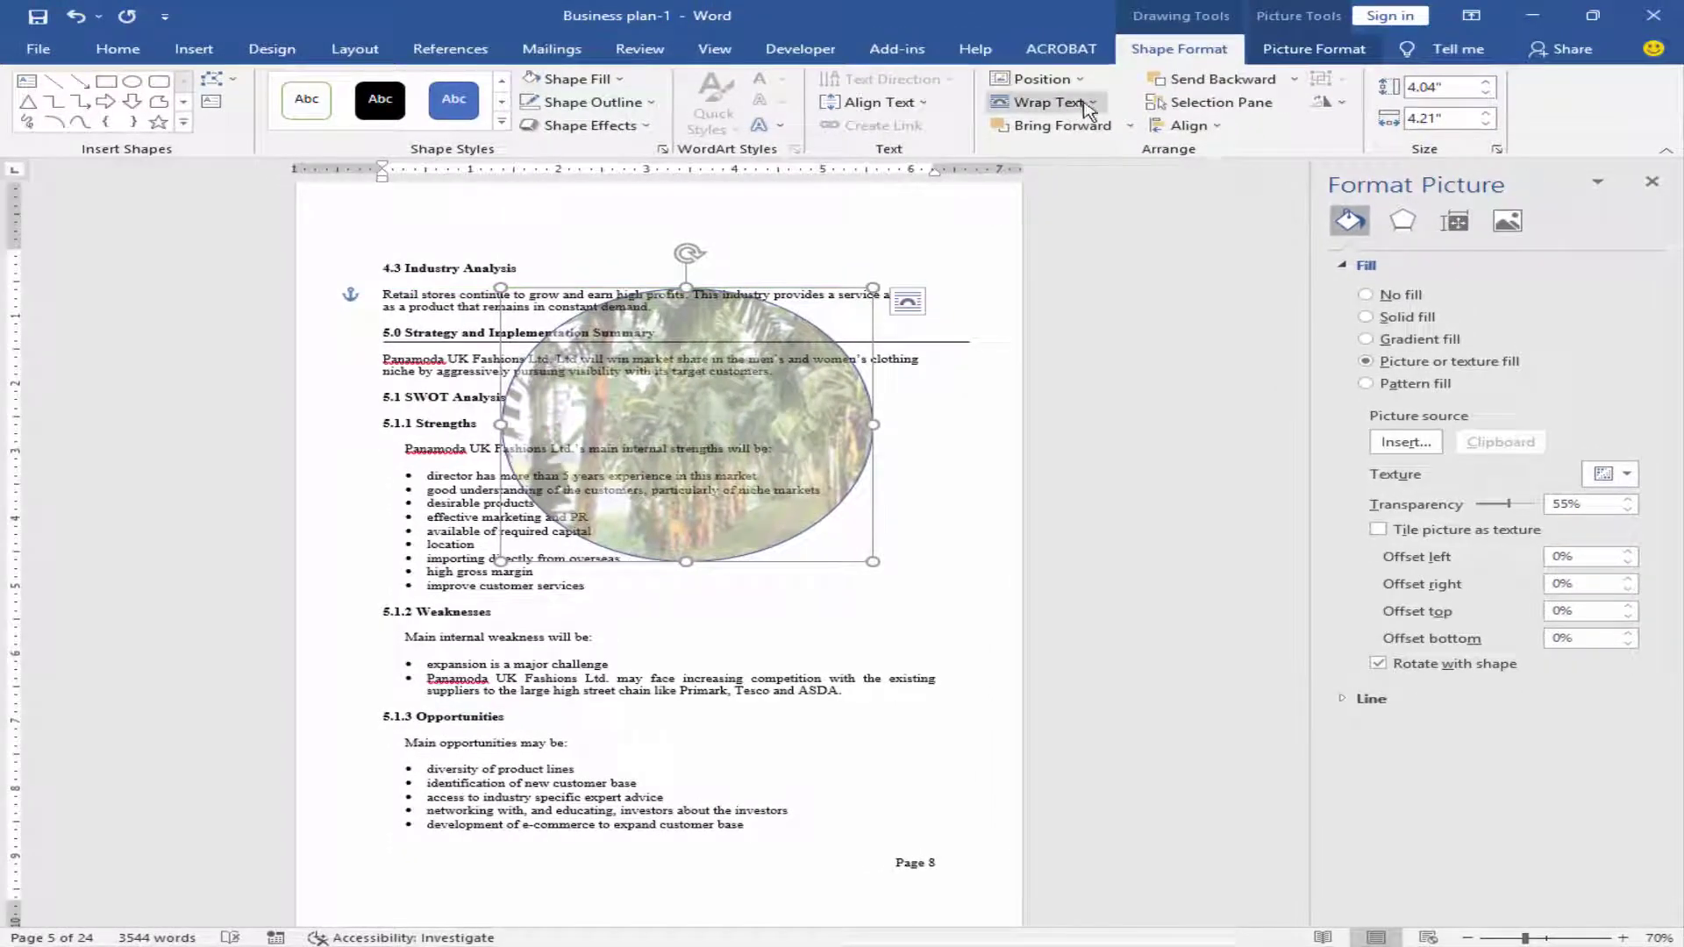
- Set the oval's wrapping to In Front of Text, then cut it with Ctrl+X
left_click(1095, 110)
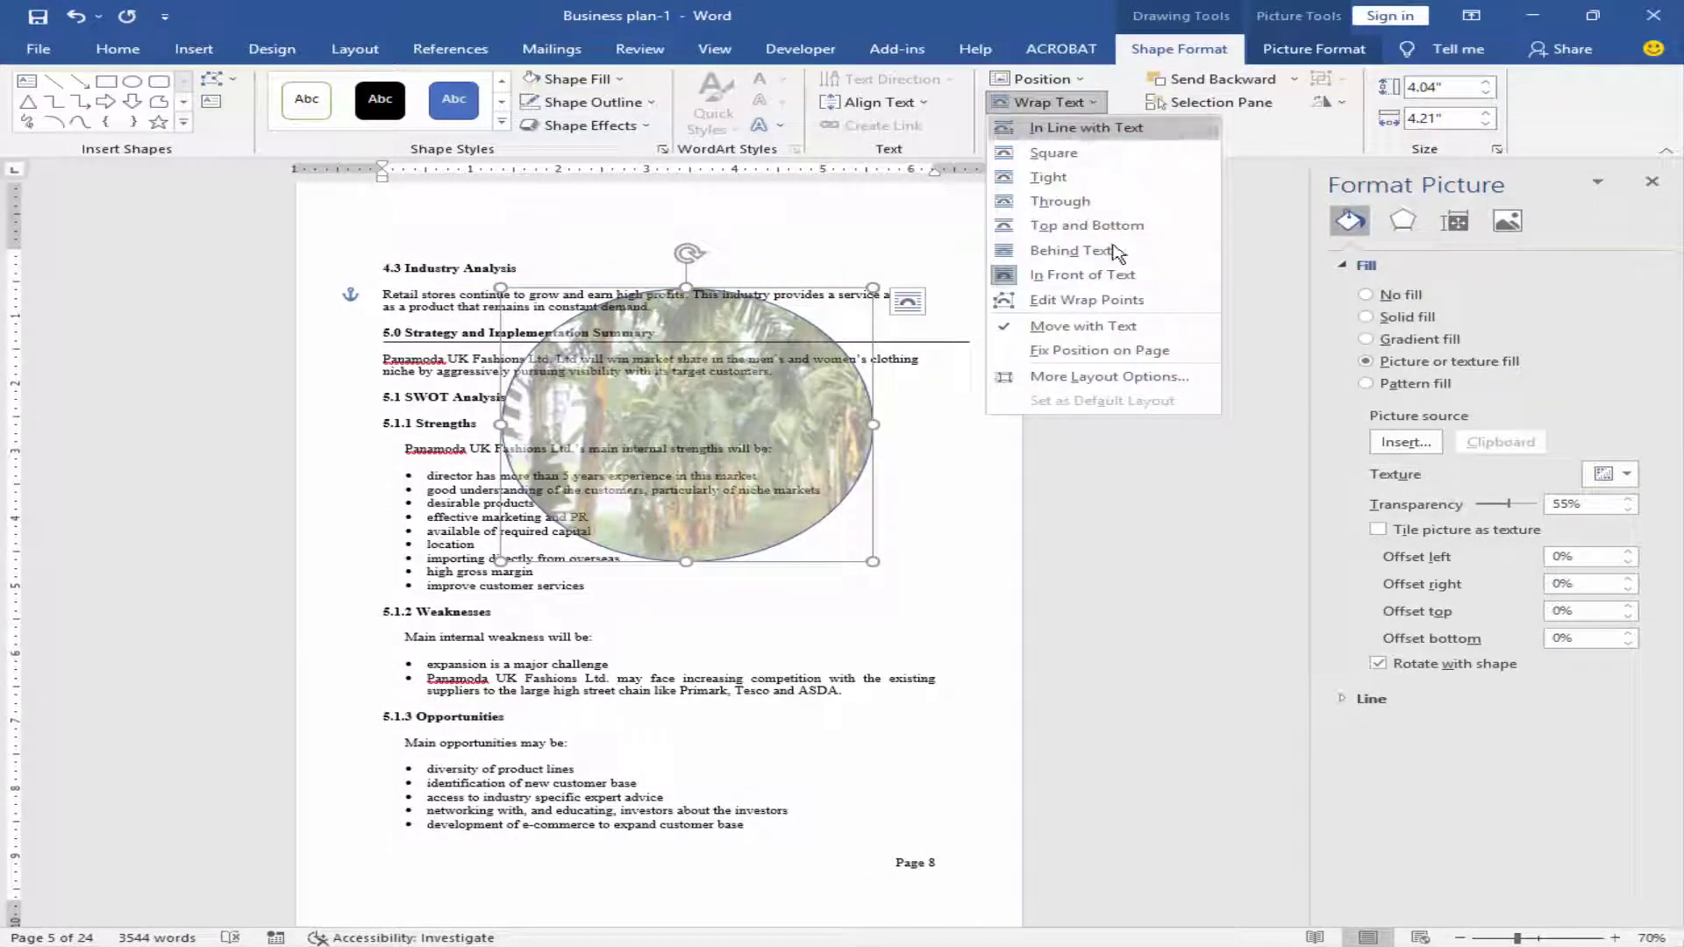
left_click(1120, 277)
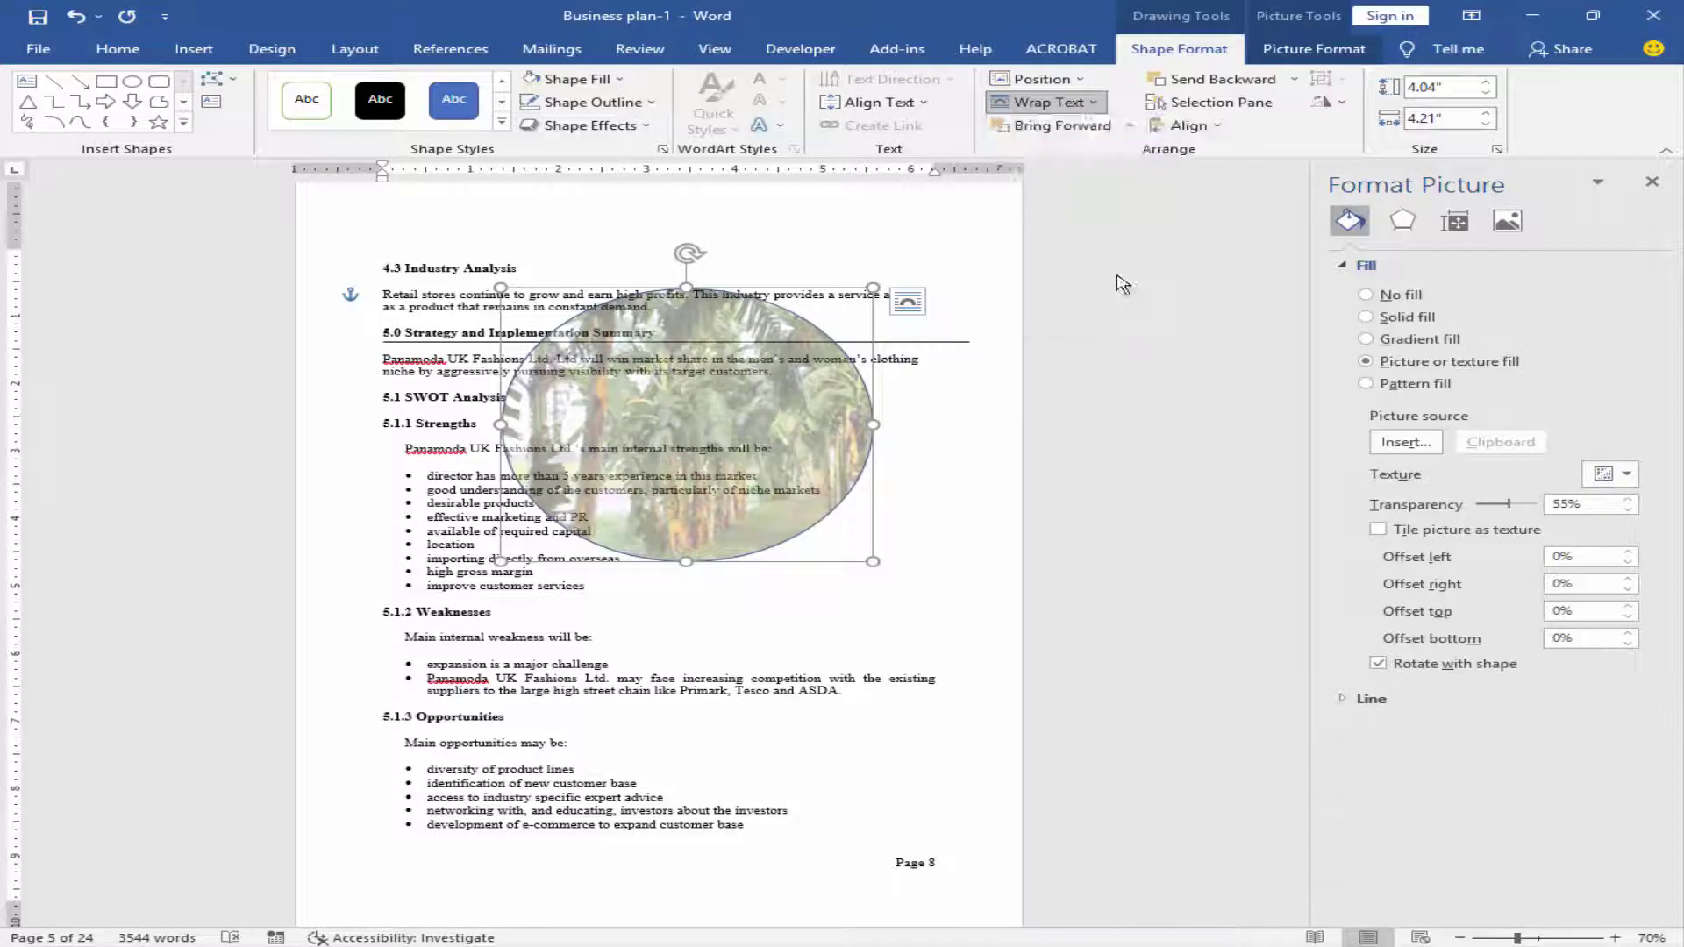
left_click(777, 462)
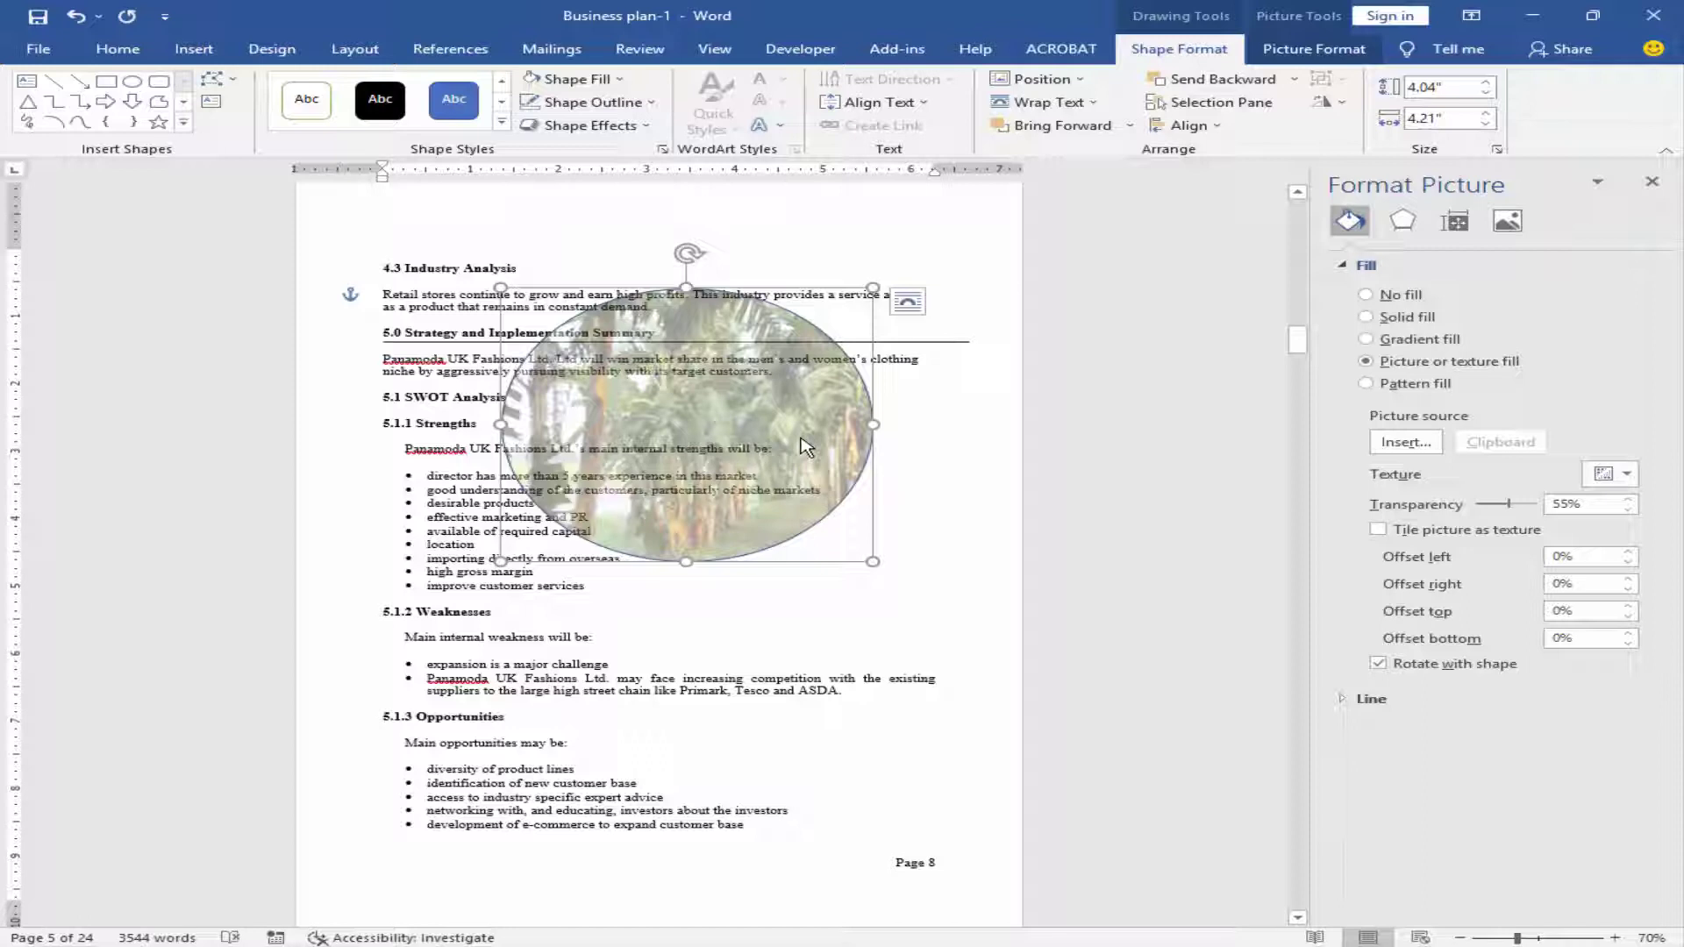
key("ctrl+x")
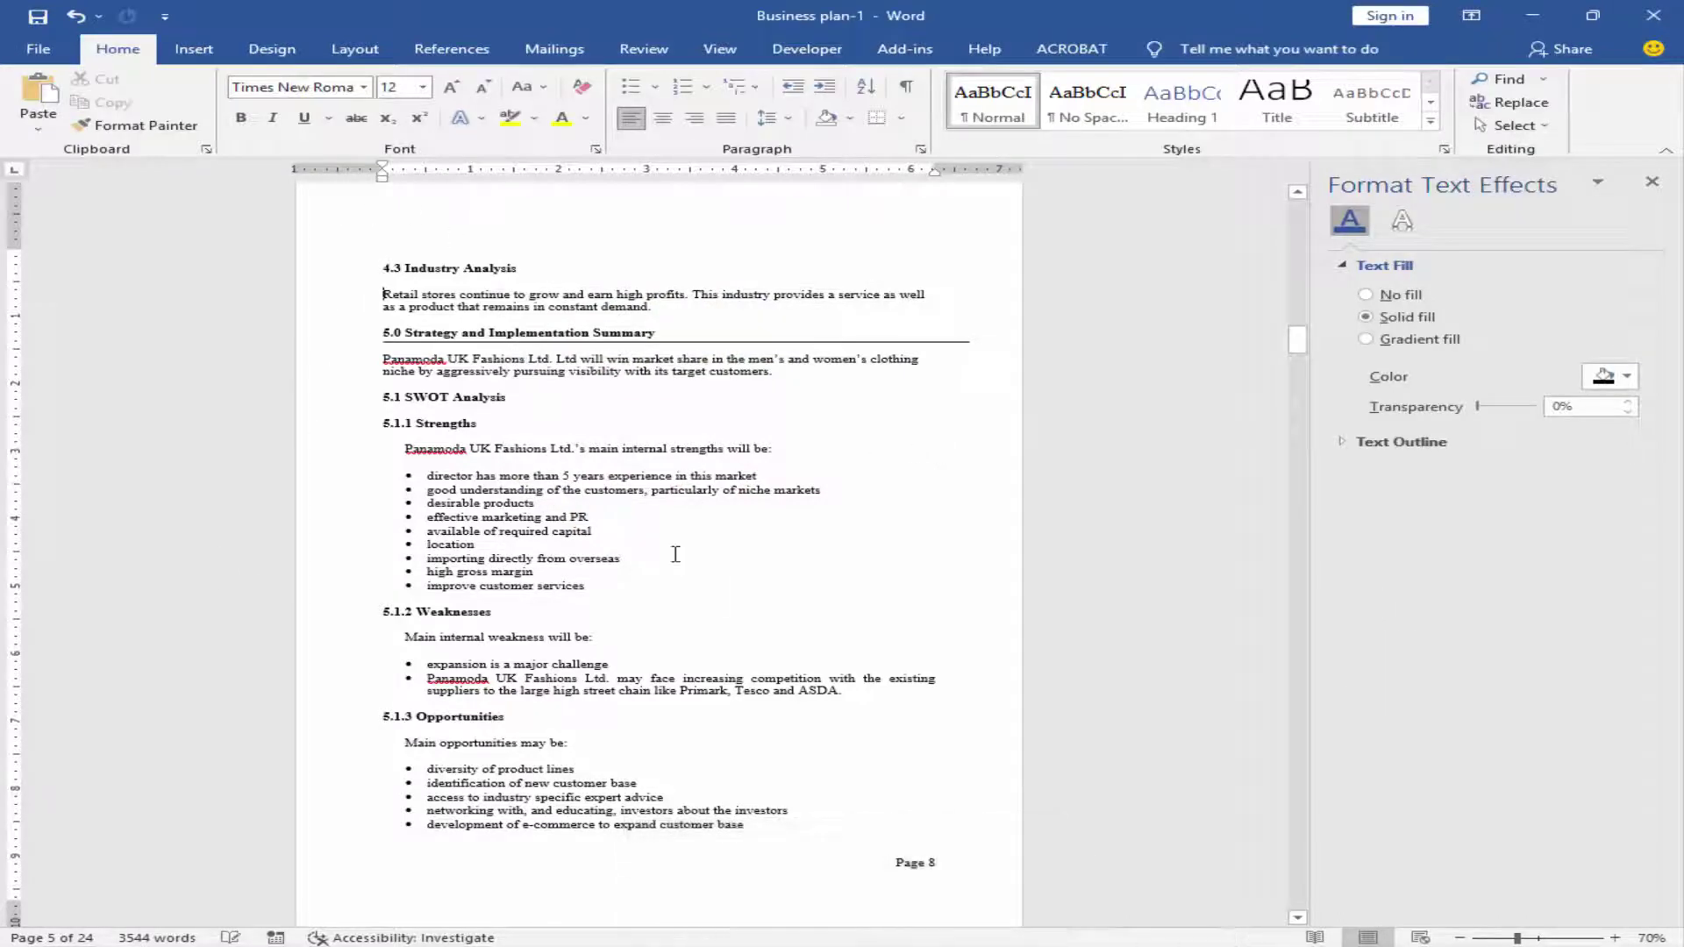
- Edit the Section 1 header and paste the palm-tree oval into it with Ctrl+V
left_click(193, 49)
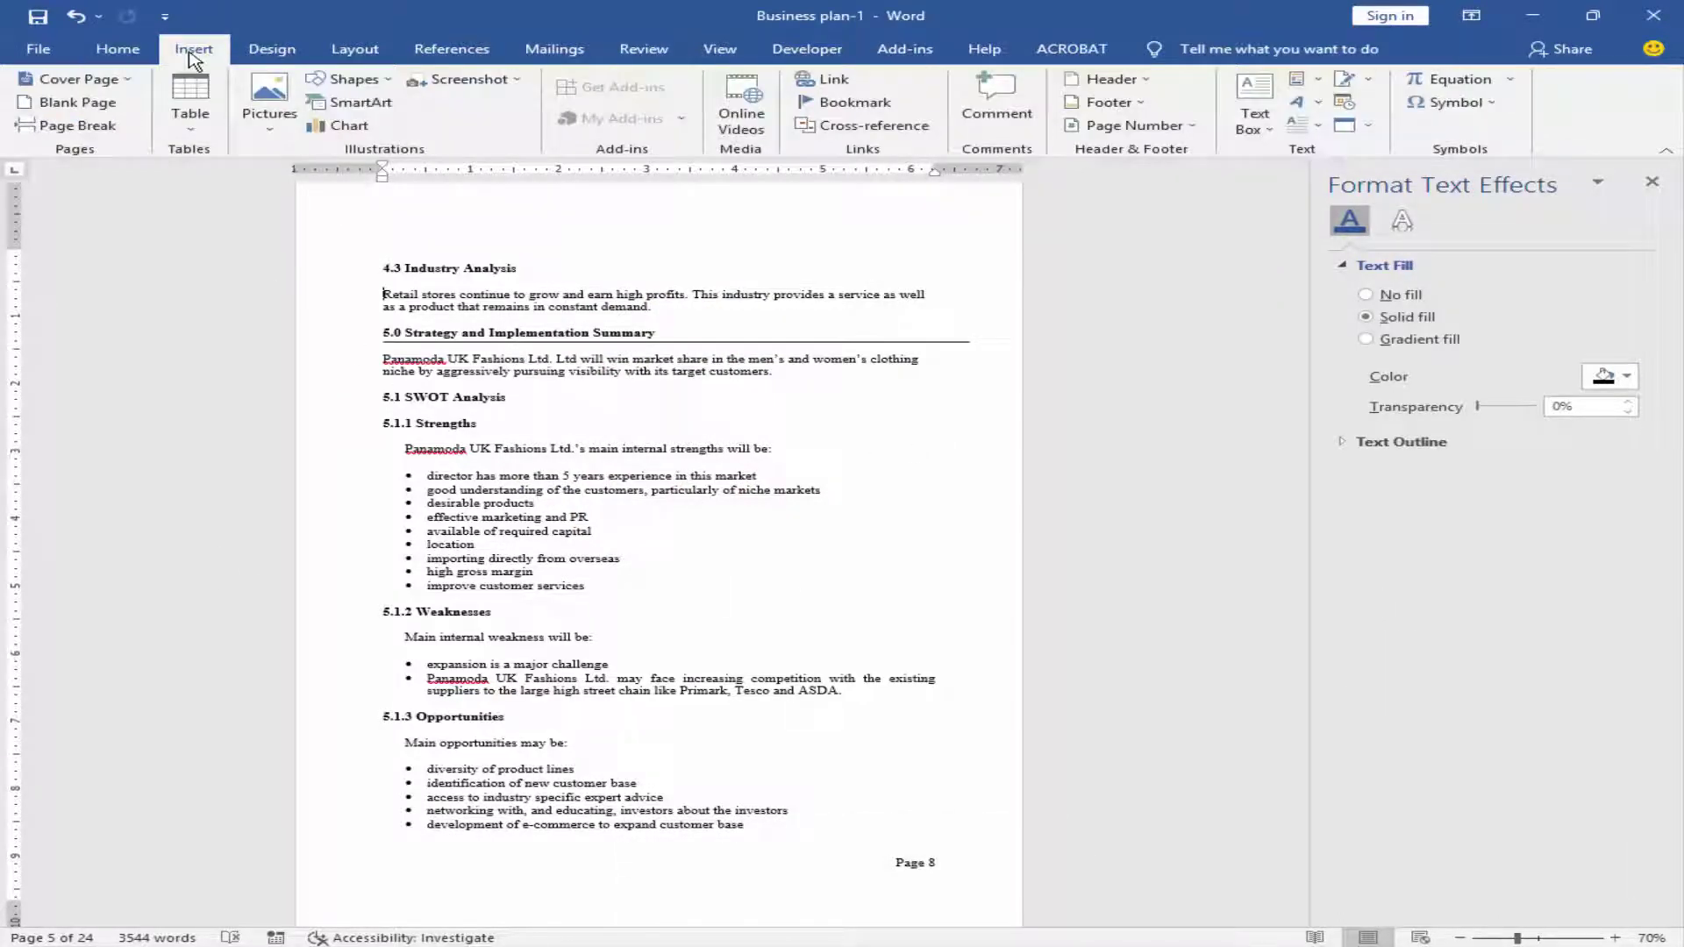
left_click(1145, 80)
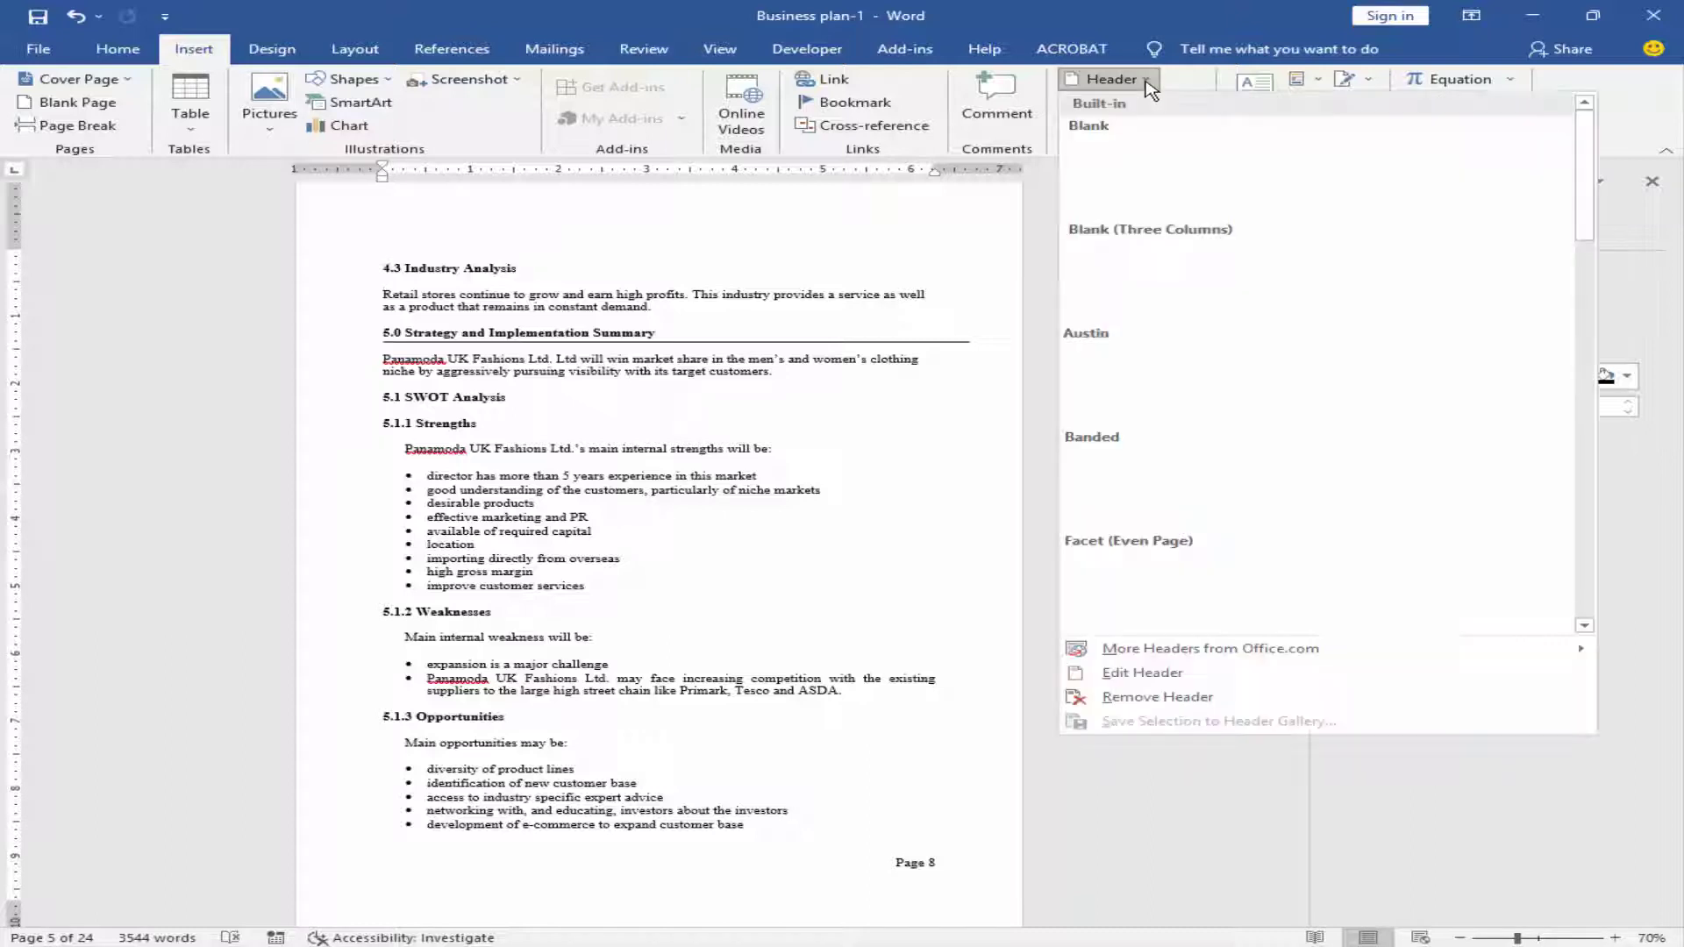
left_click(1211, 677)
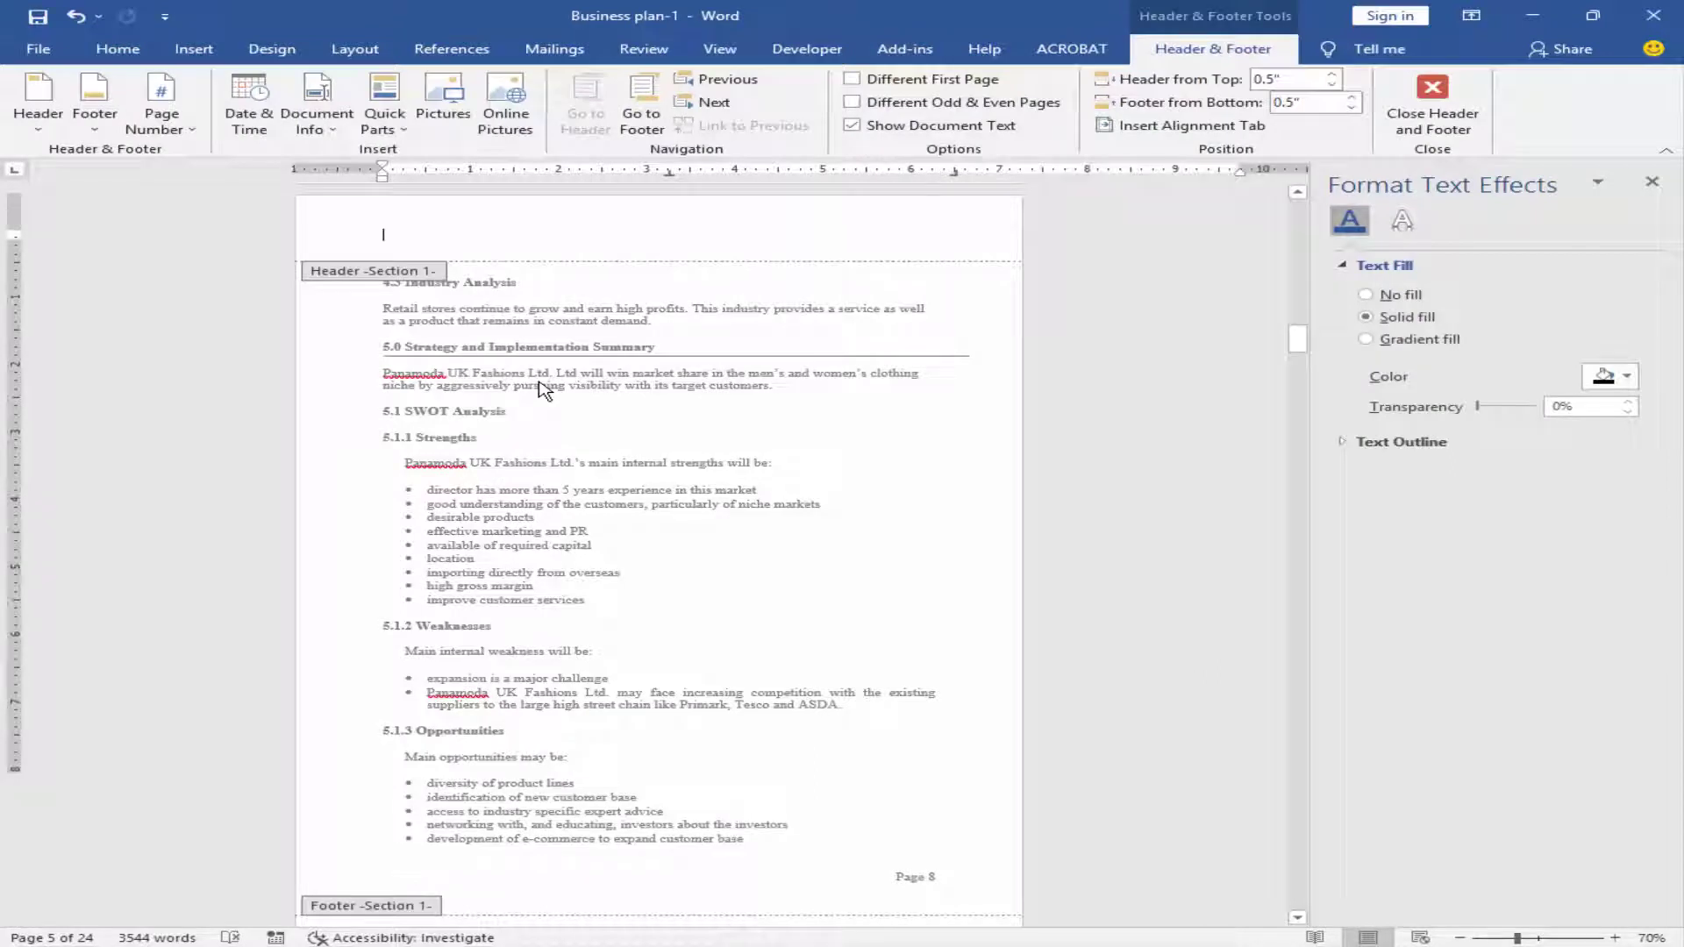
key("ctrl+v")
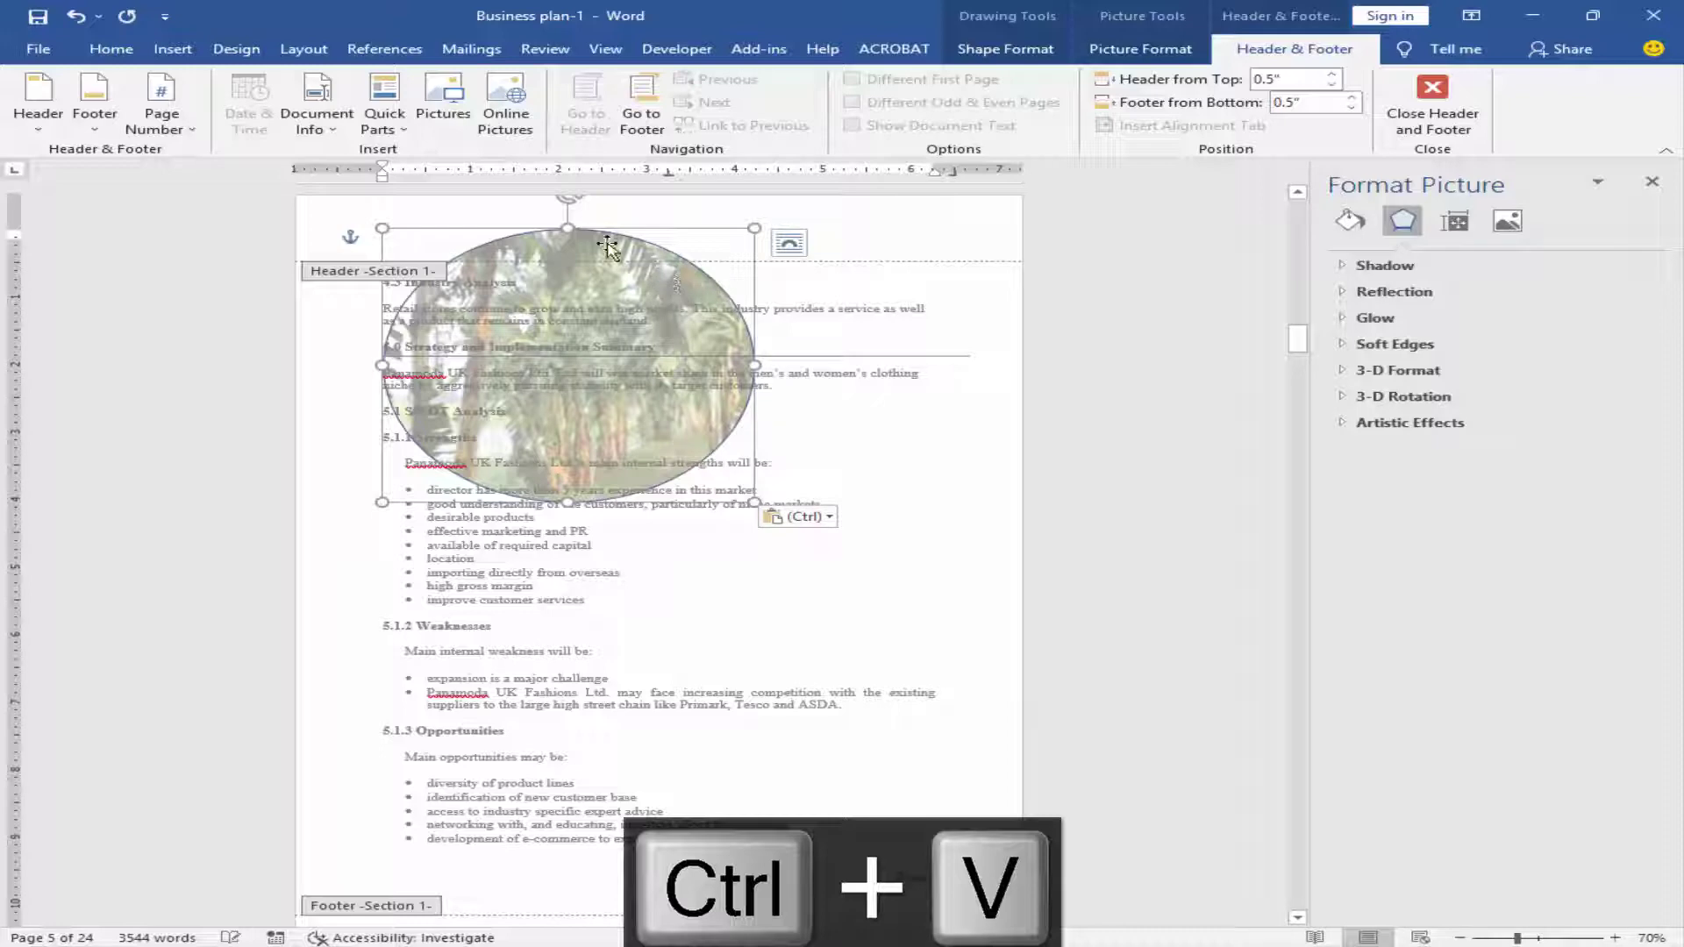
- Drag the header oval down over the Strengths and Weaknesses text, then close the header
left_click_drag(573, 245, 765, 299)
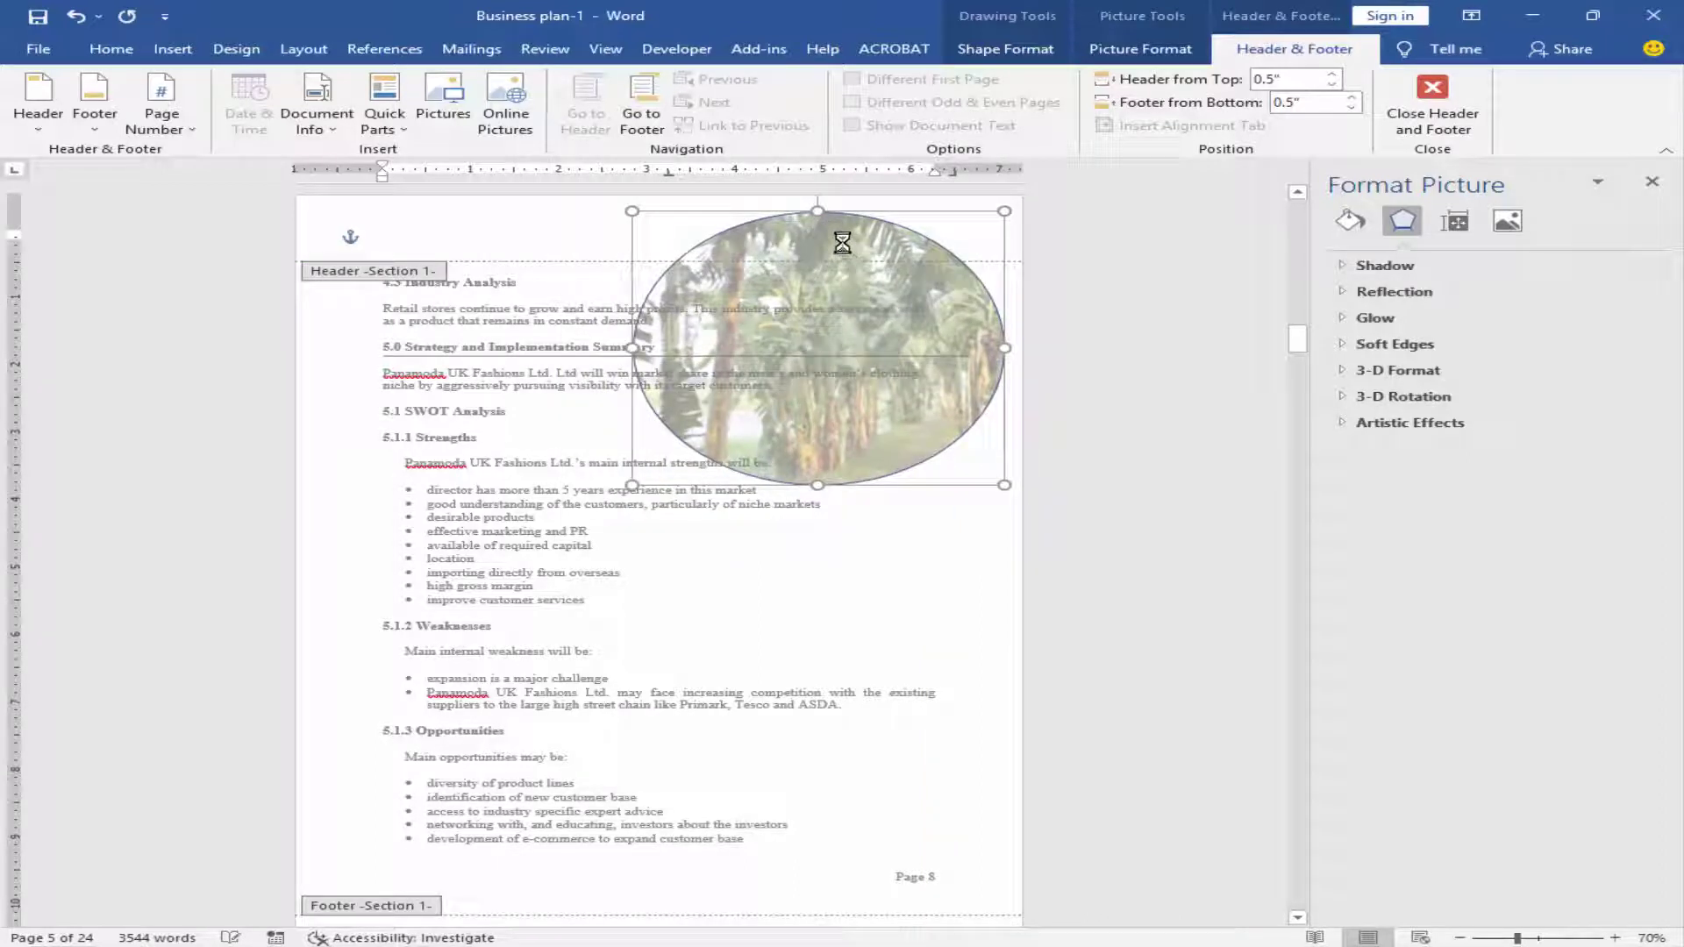
left_click_drag(840, 247, 683, 444)
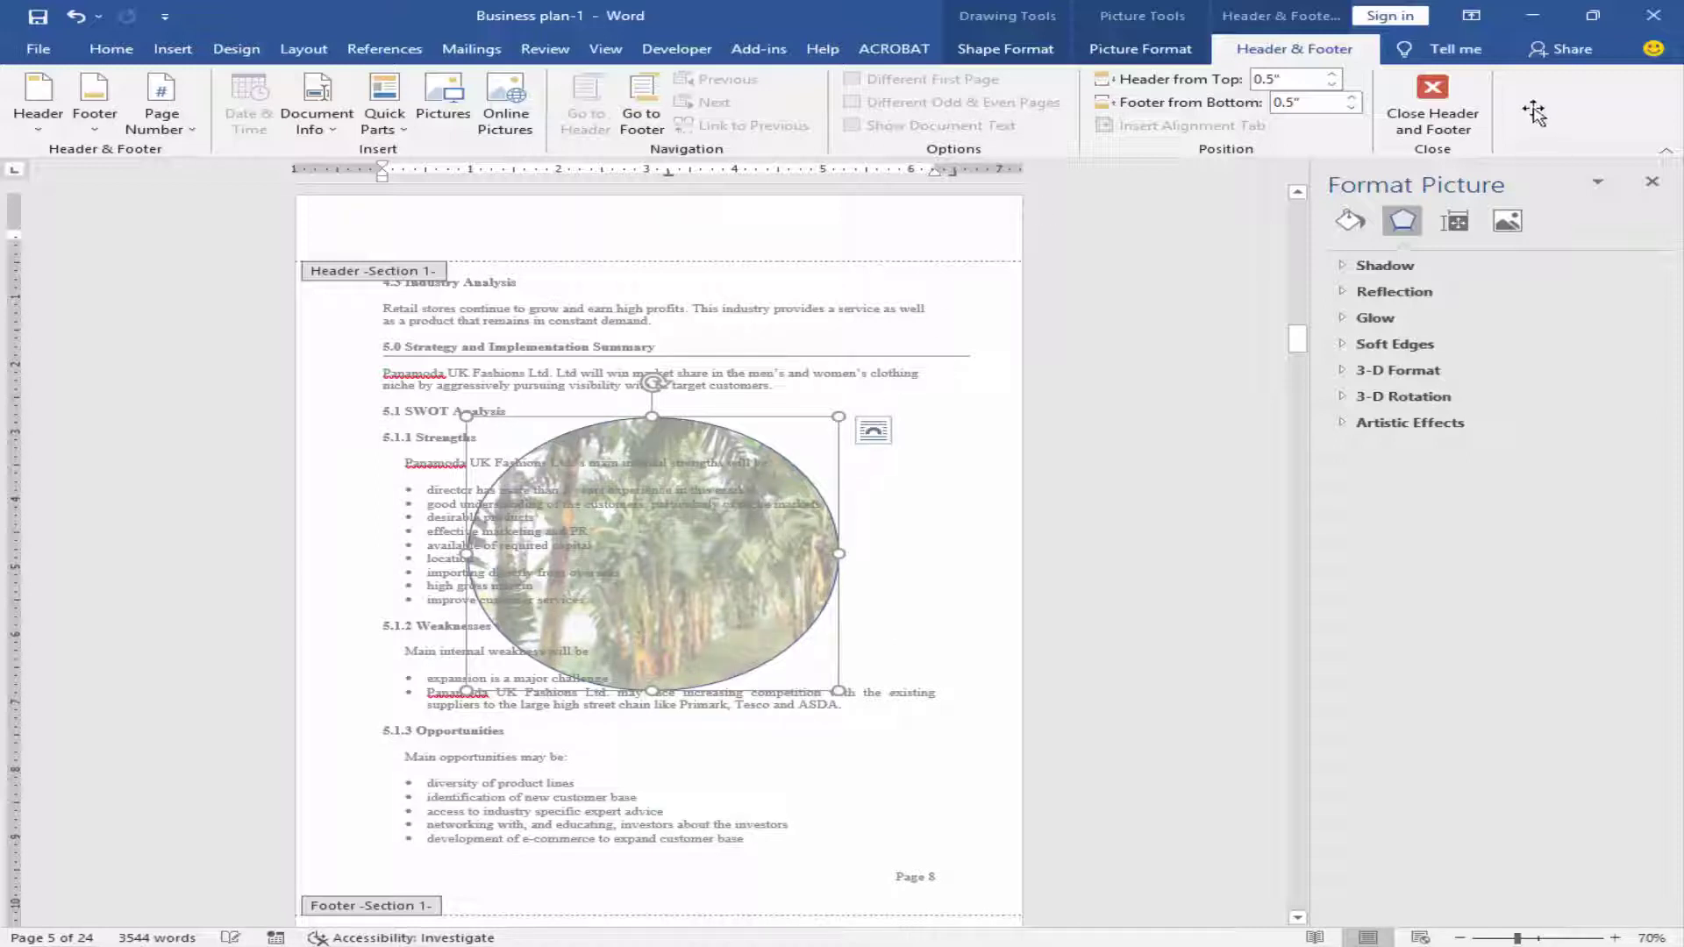
left_click(1444, 121)
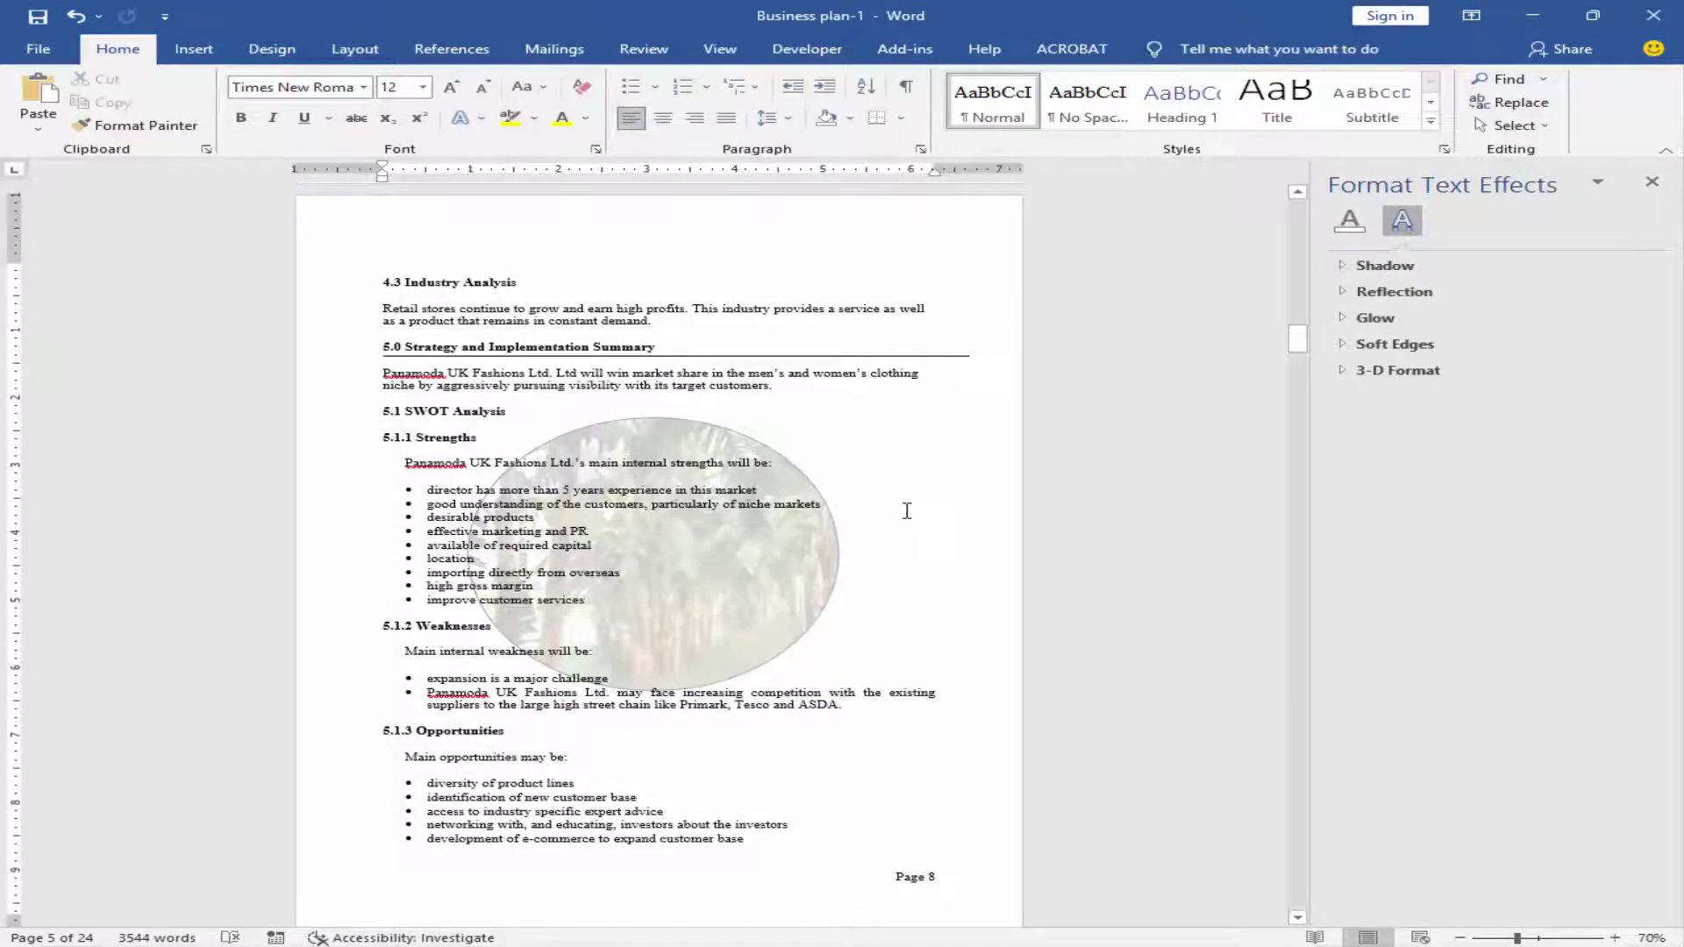
- Close the Format Text Effects pane
scroll(907, 511, "down", 7)
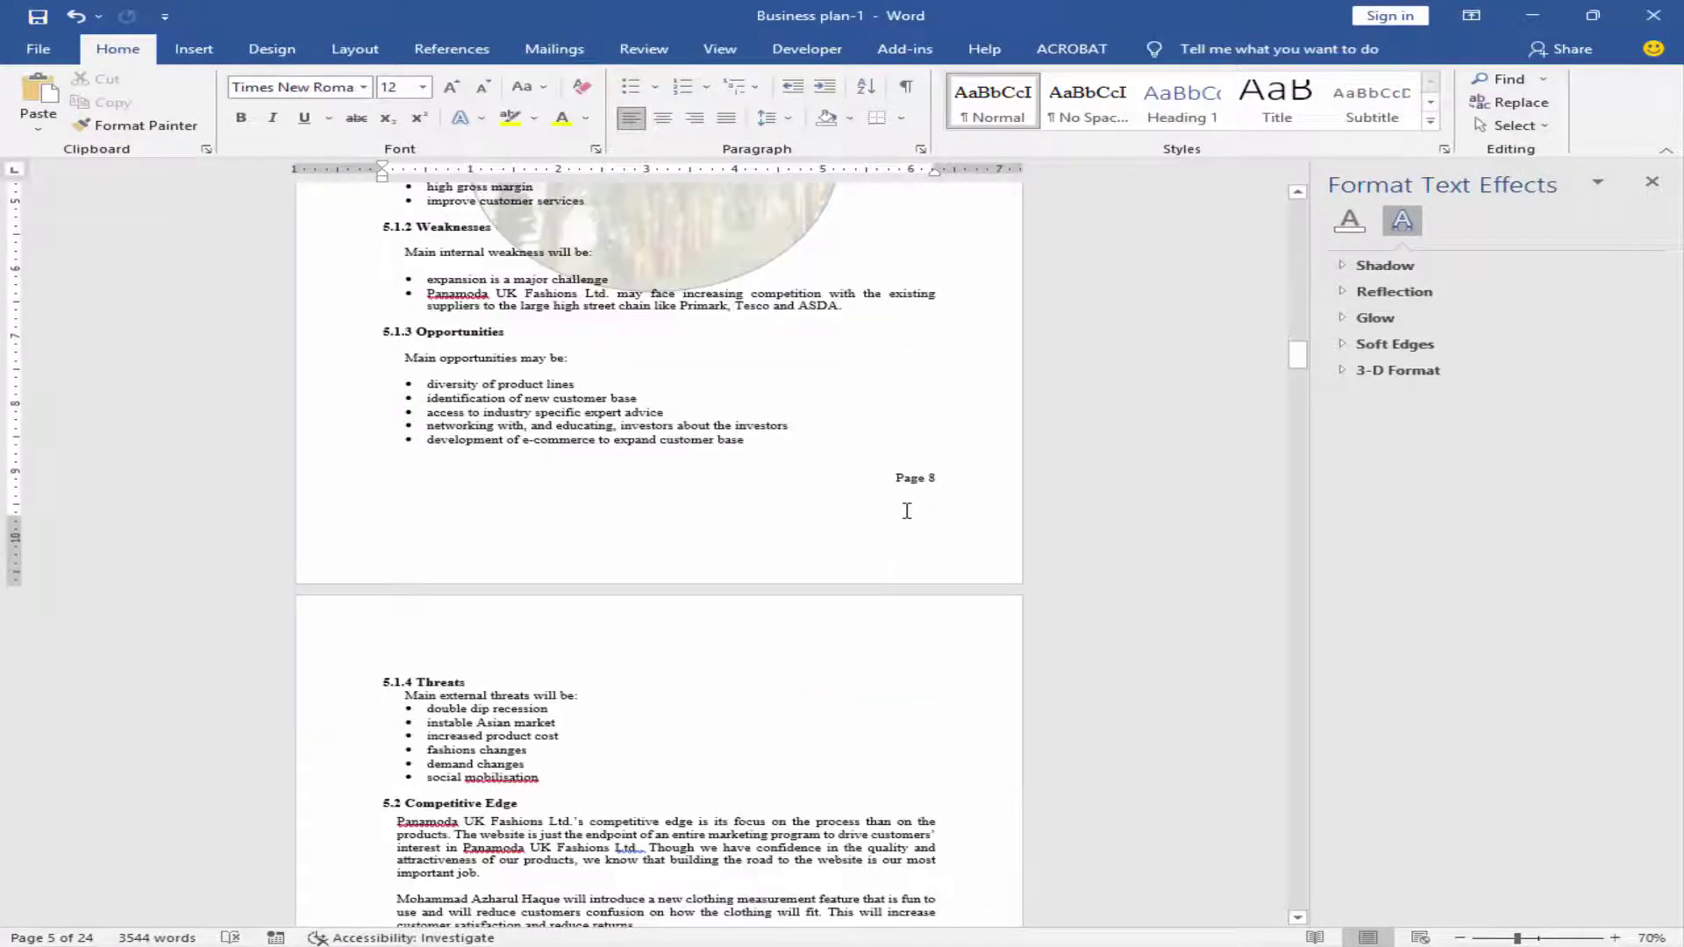
scroll(907, 510, "down", 2)
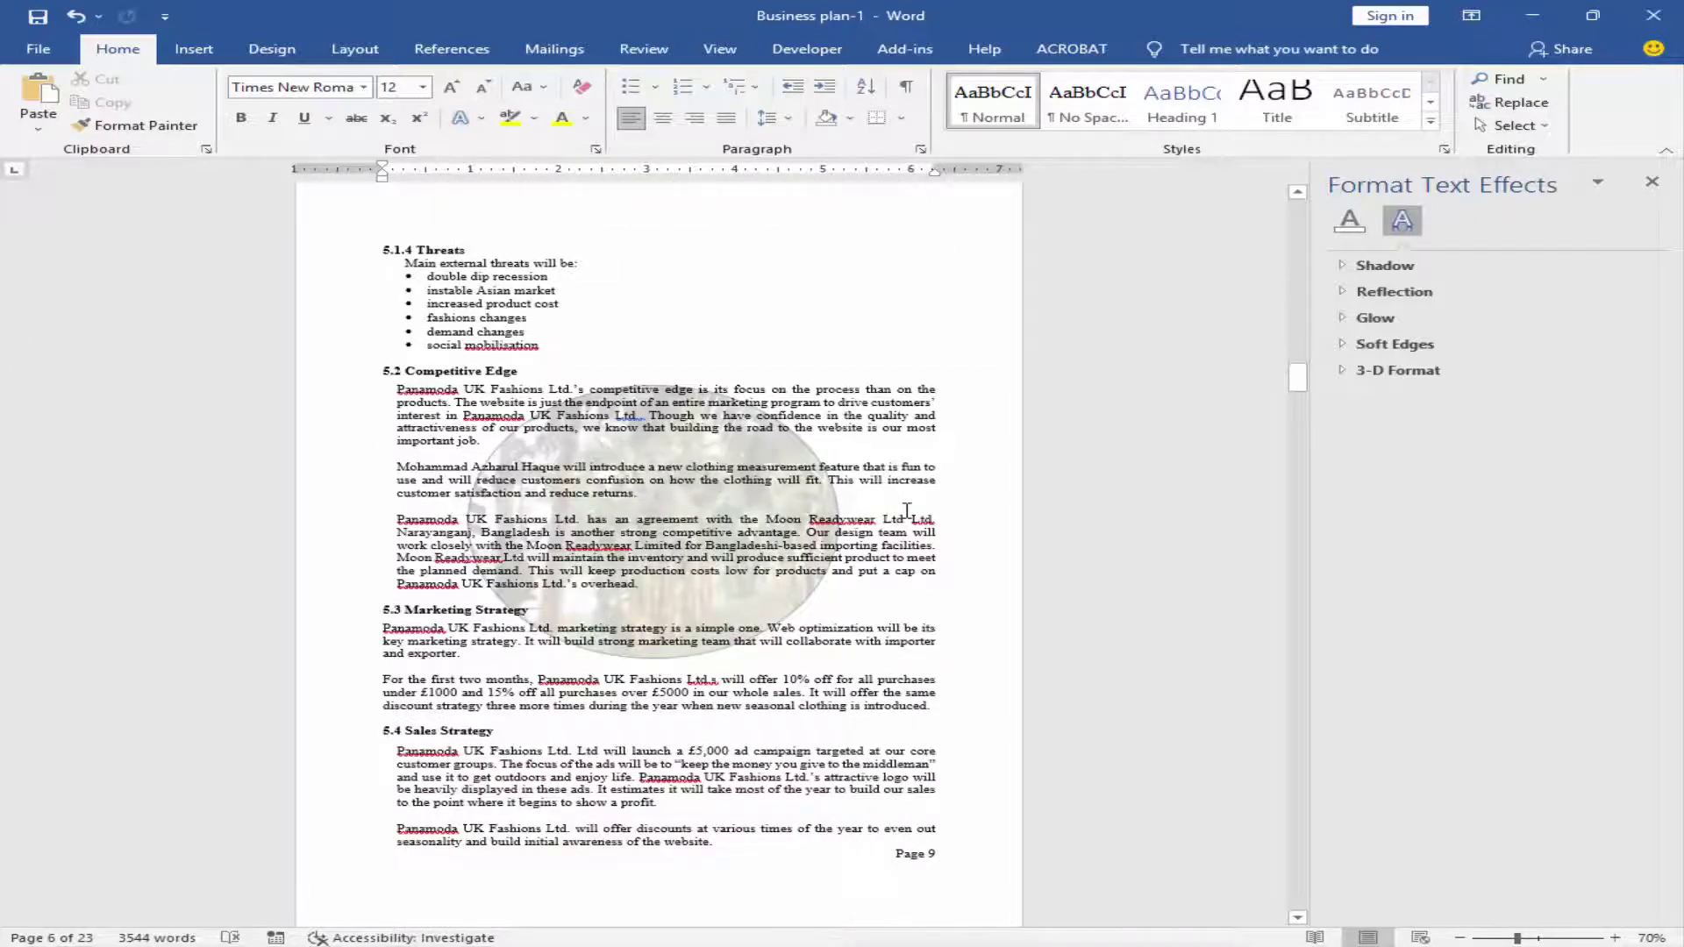
scroll(907, 510, "down", 6)
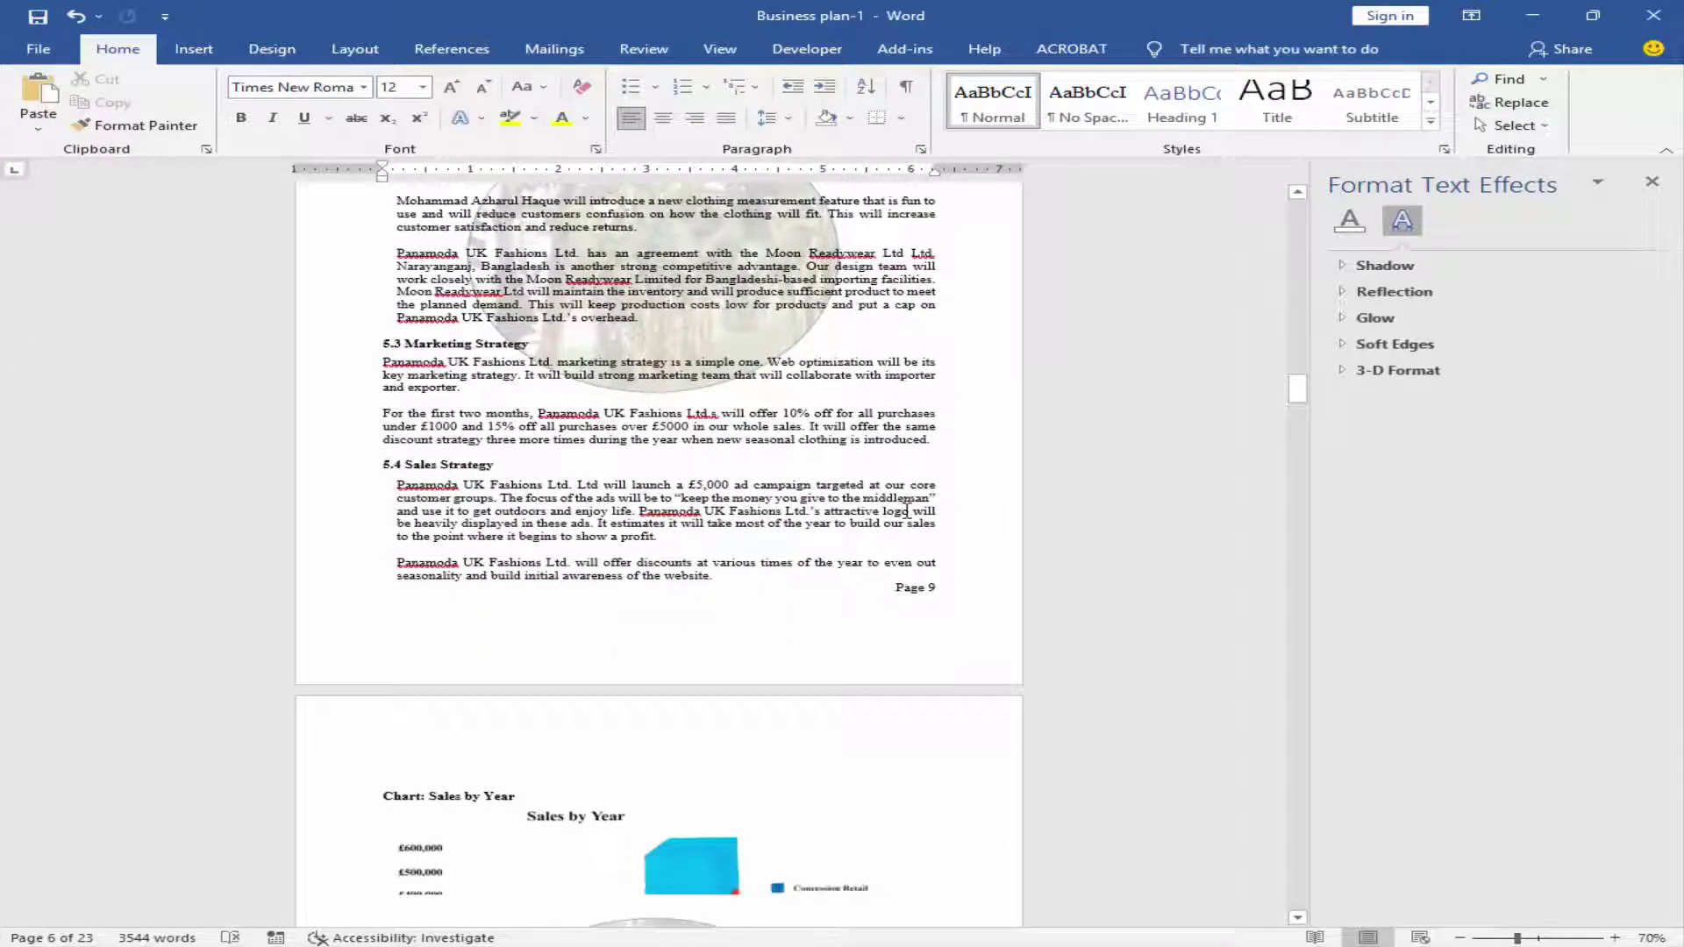
scroll(905, 515, "down", 2)
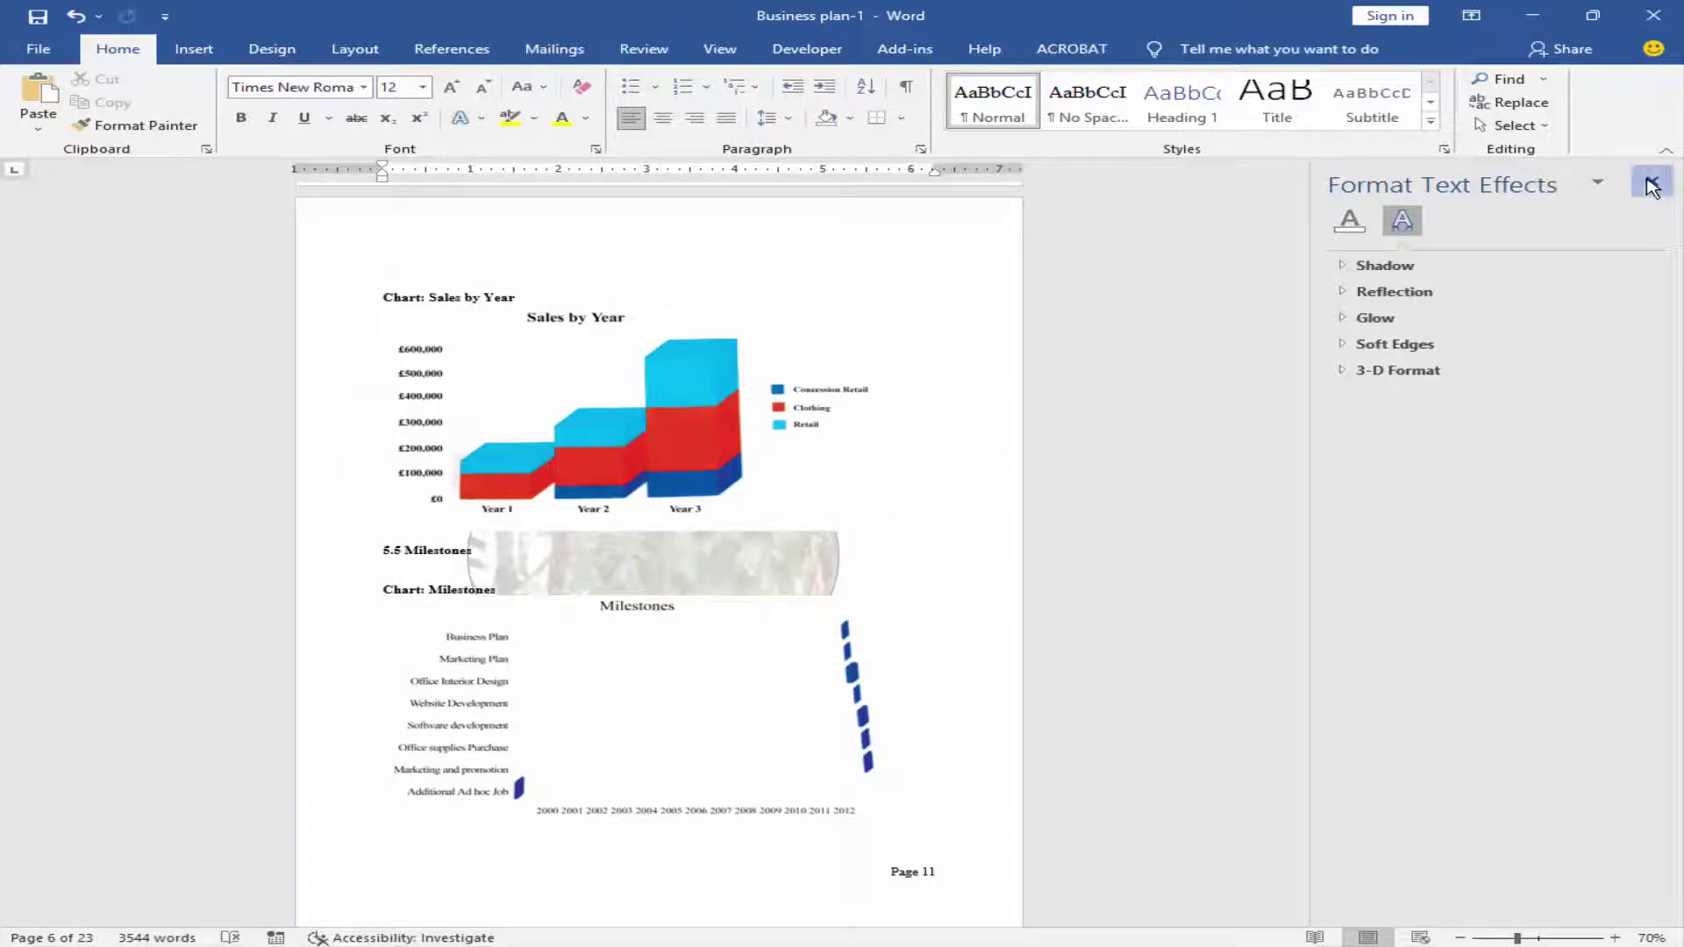
left_click(1652, 181)
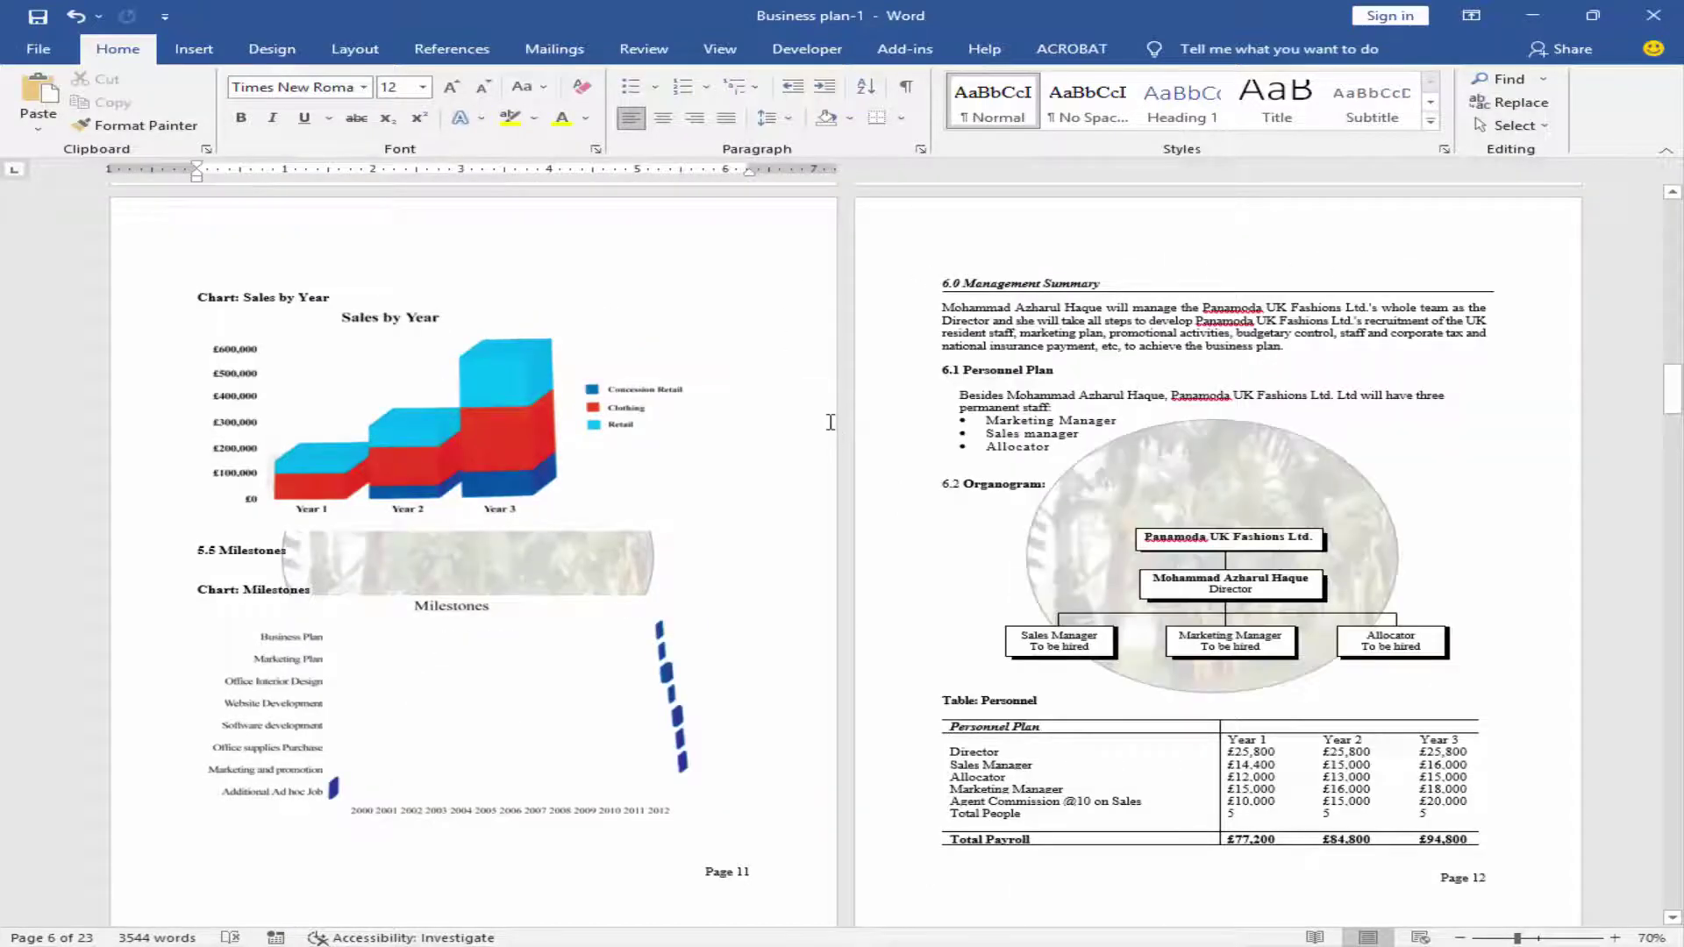
- Scroll through pages 11 to 16 to confirm the faded palm-tree oval repeats behind the text
scroll(831, 422, "down", 3)
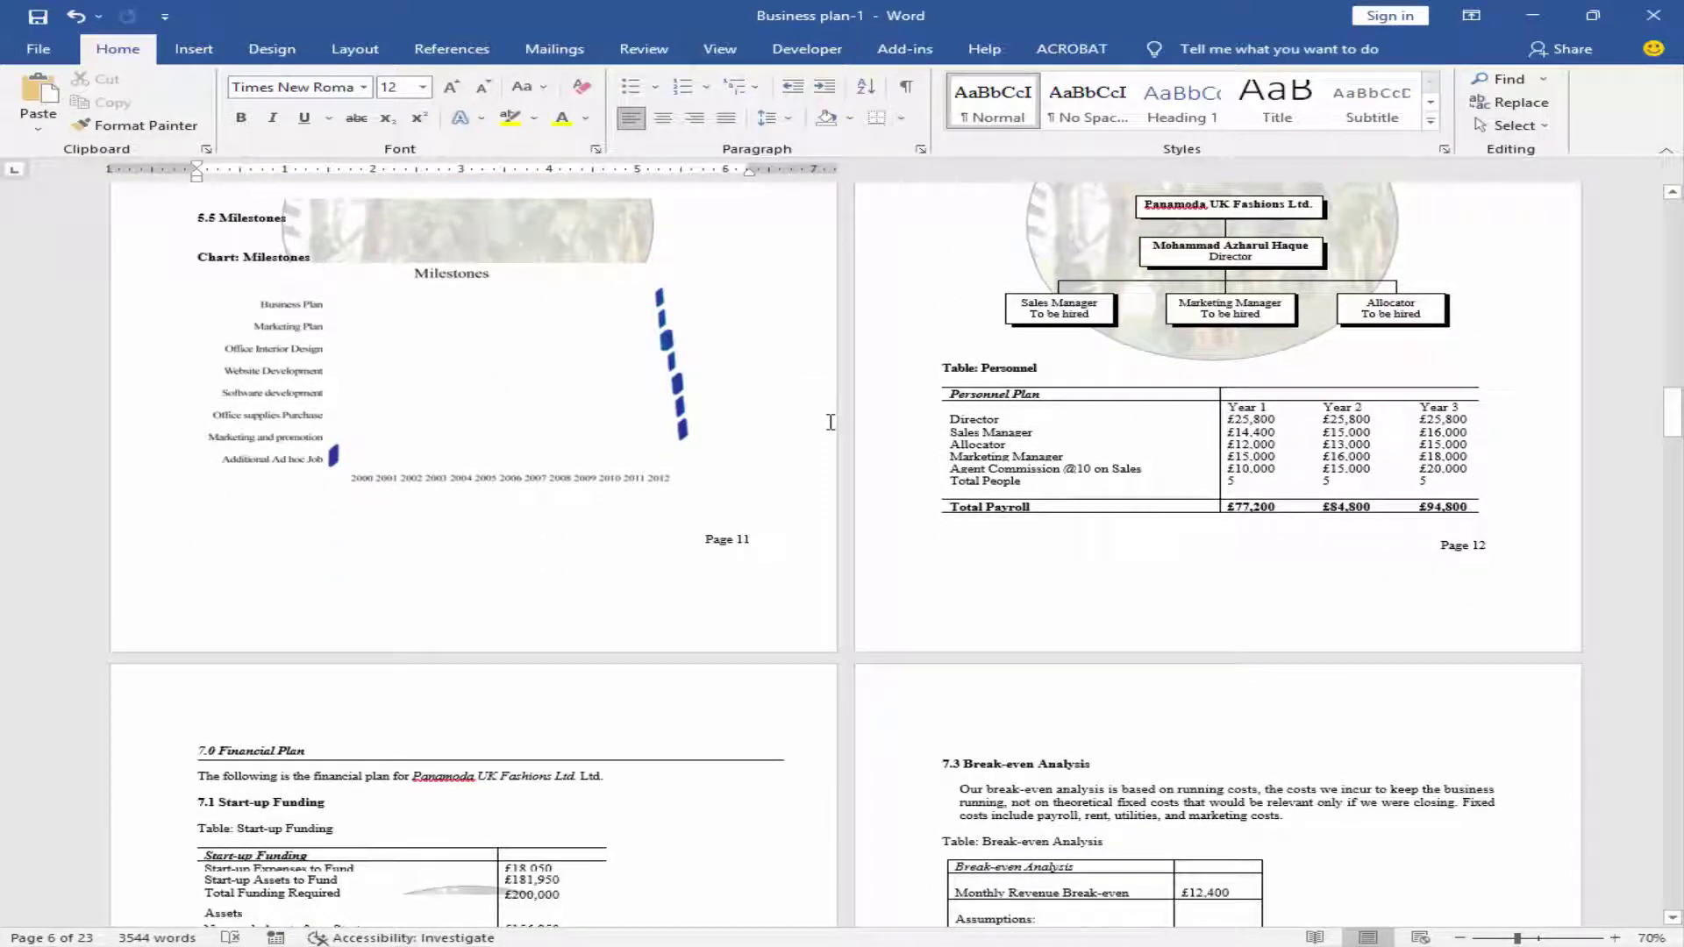
scroll(1482, 645, "down", 6)
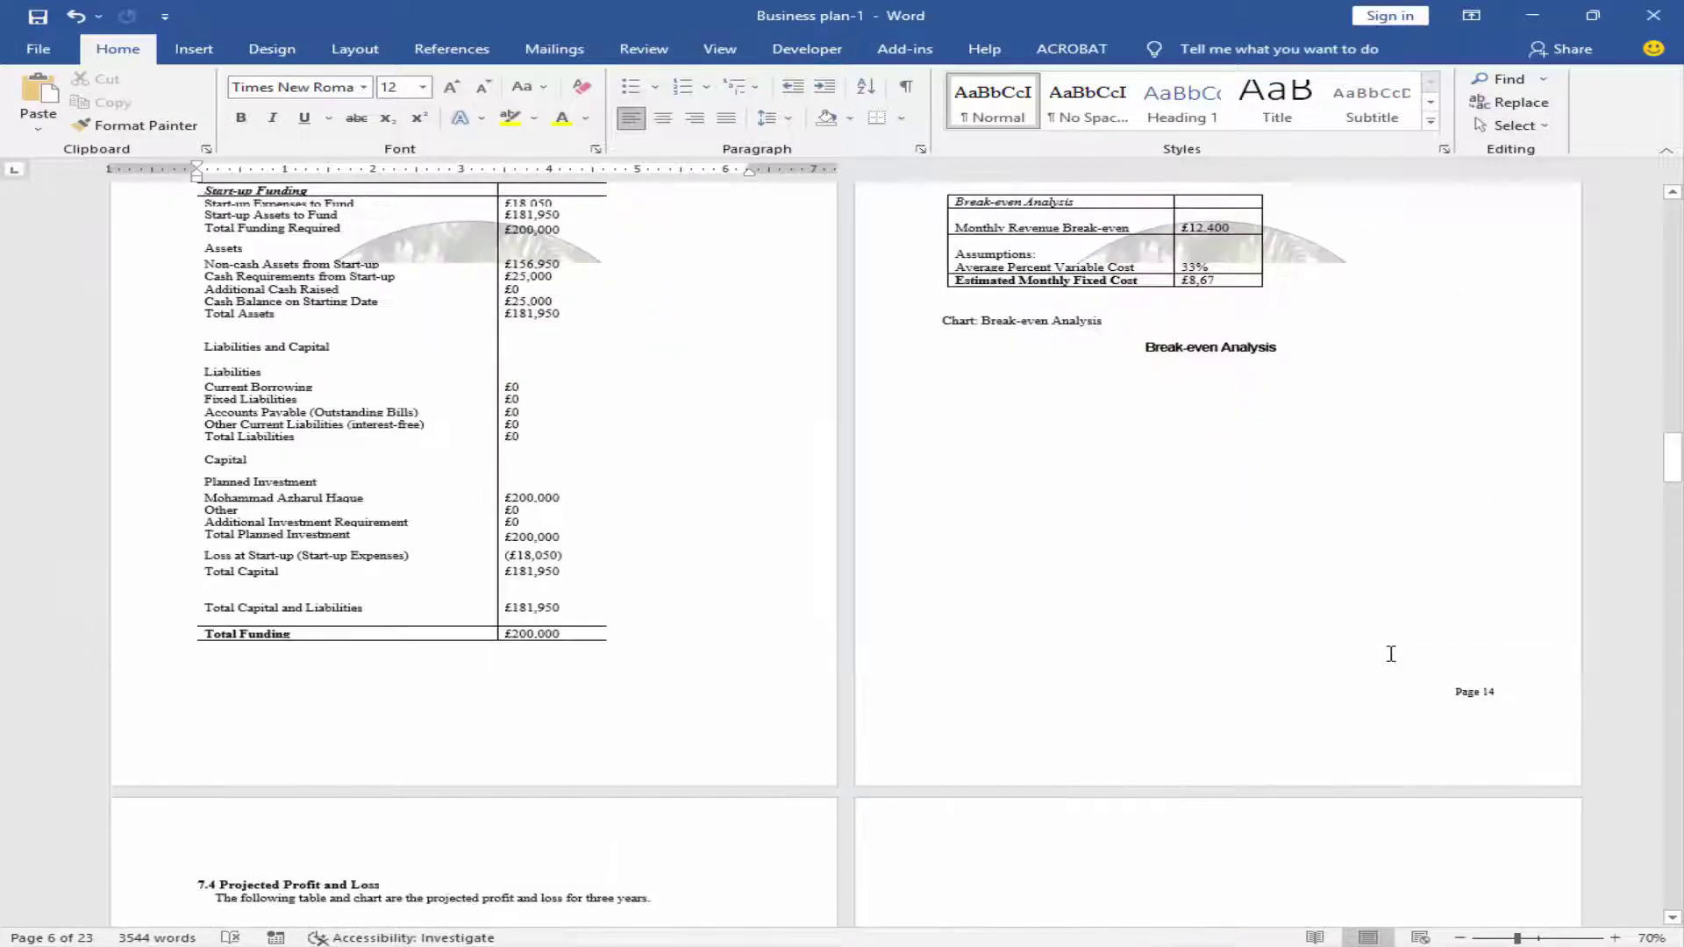
scroll(1391, 654, "down", 6)
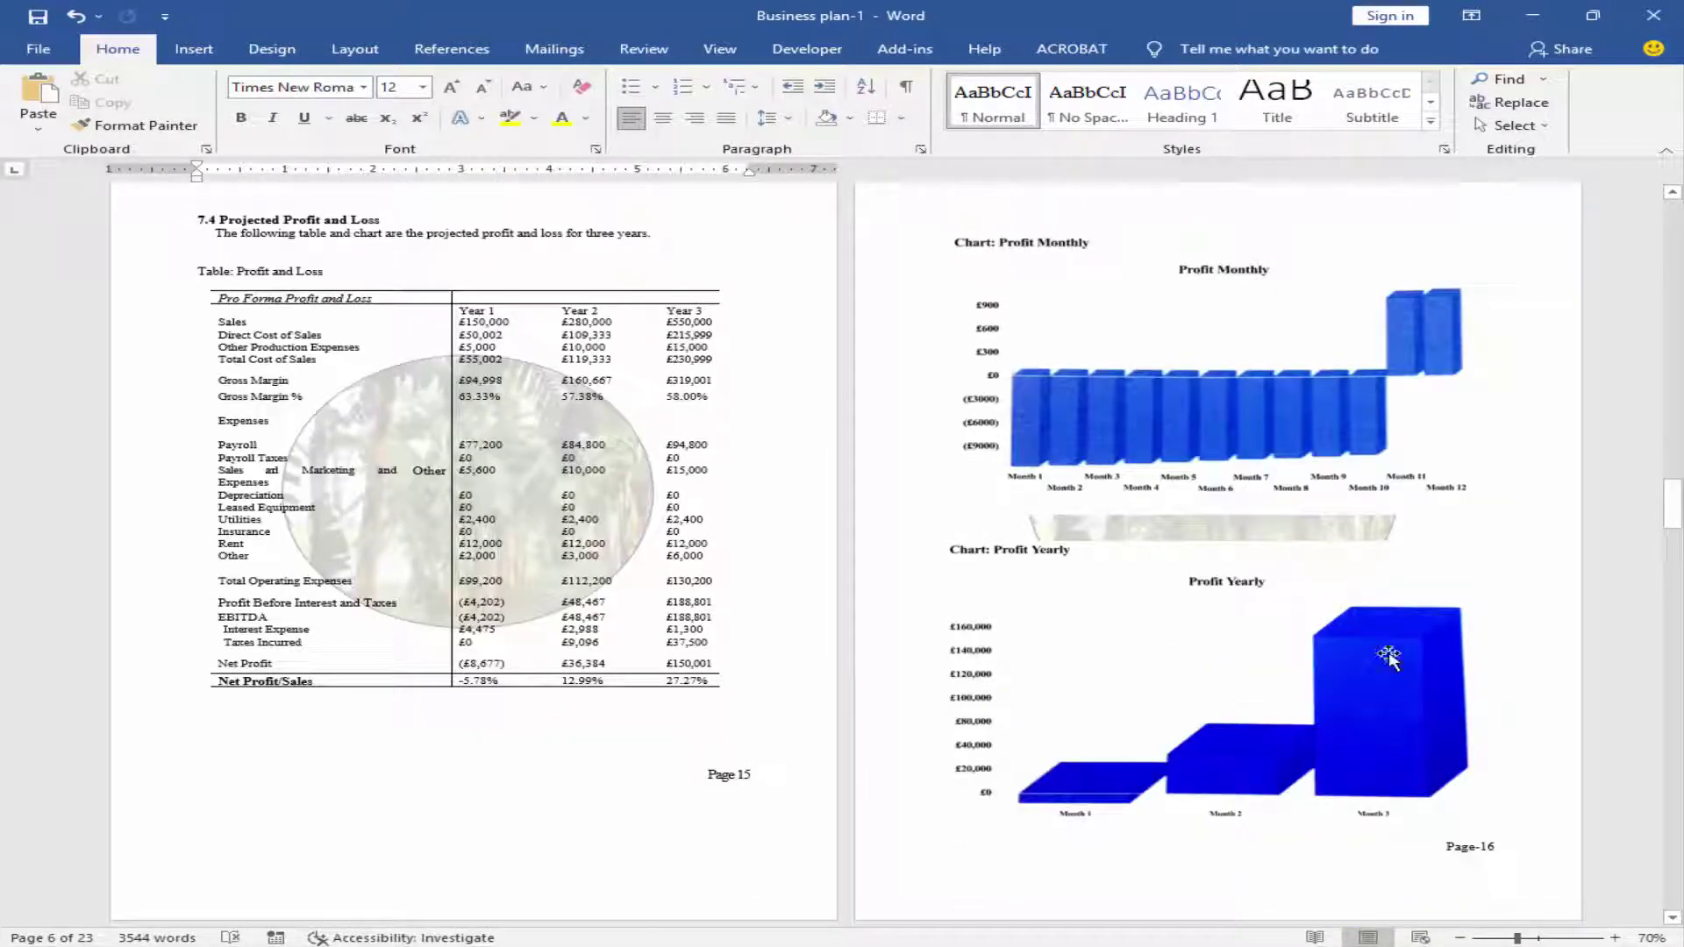
scroll(1389, 656, "down", 2)
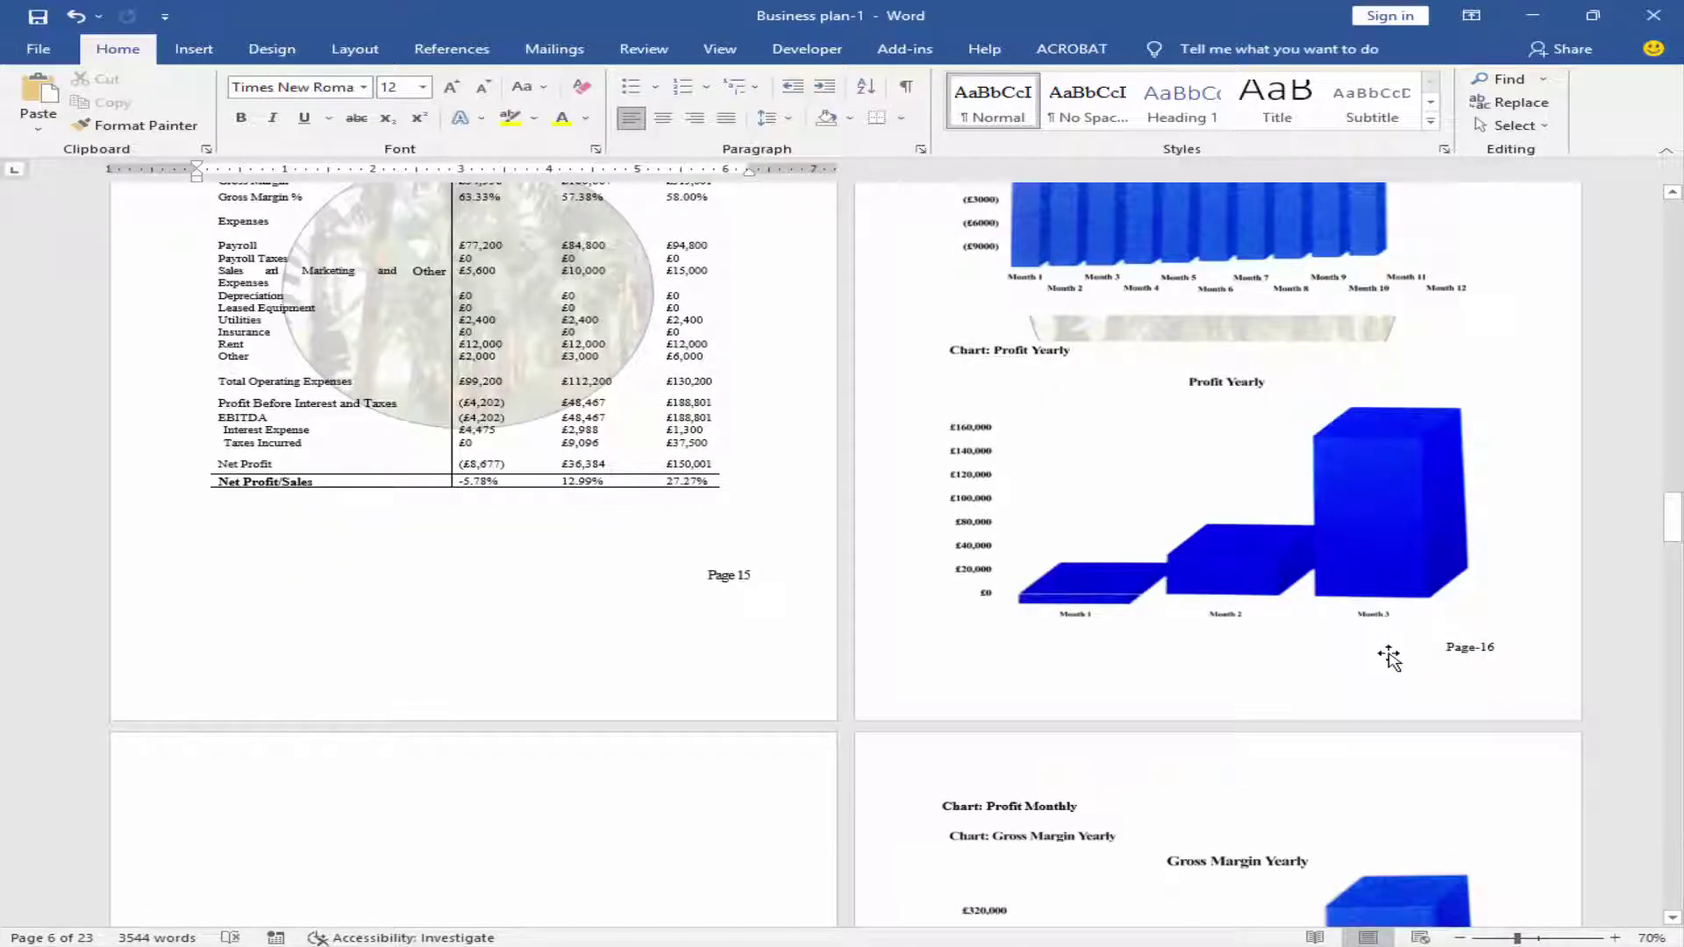